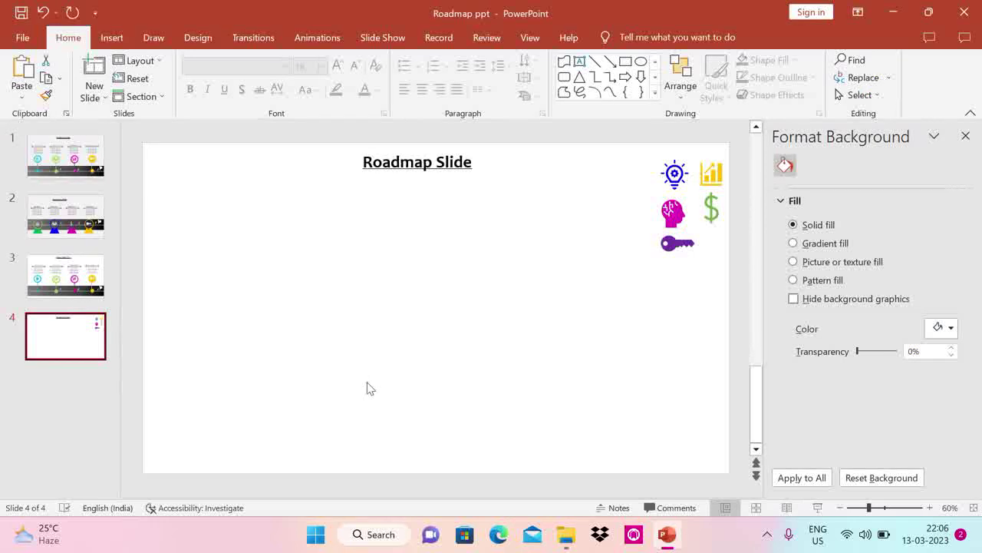
Draw a rectangle spanning the full slide width along the bottom, 4.61 cm tall.
click(111, 37)
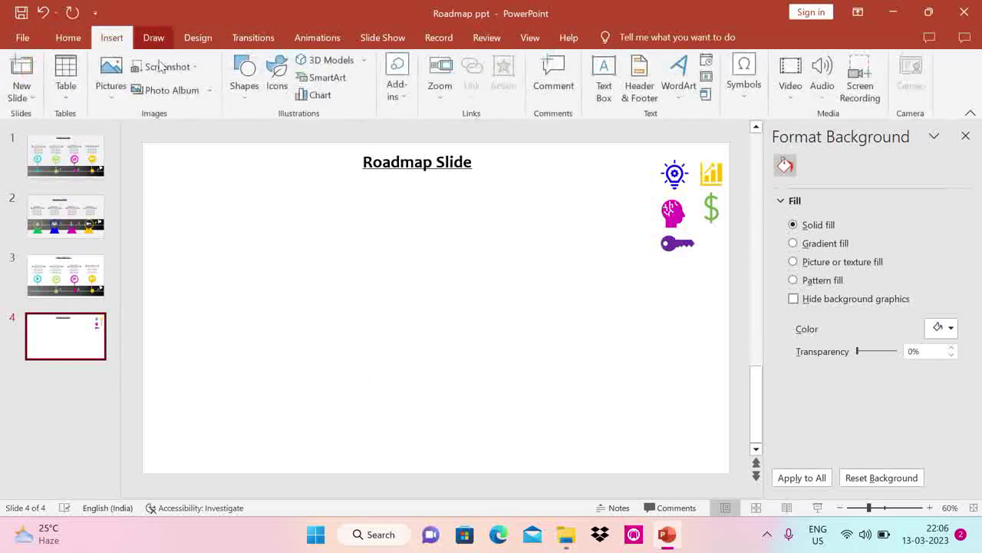
click(244, 85)
click(299, 132)
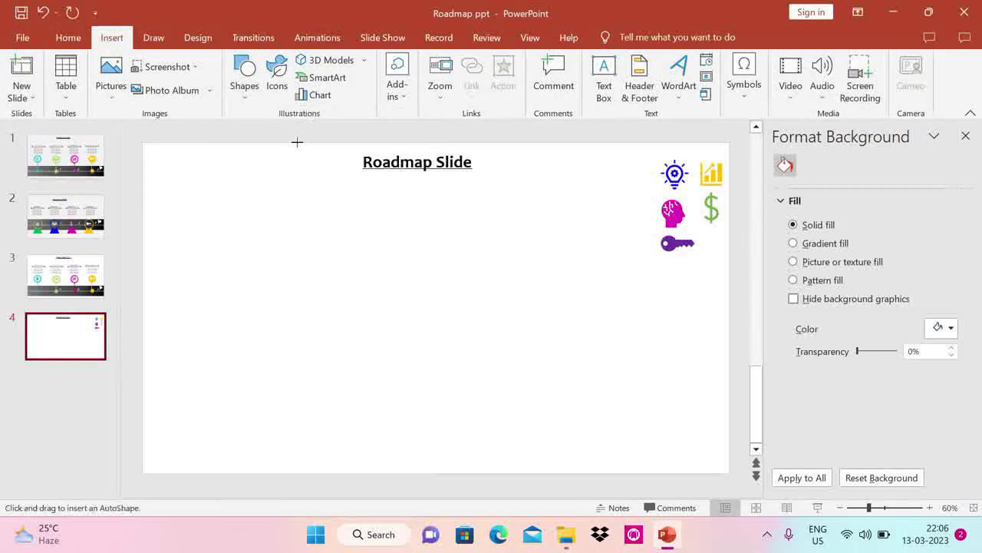
drag(143, 369, 347, 399)
drag(484, 381, 730, 375)
drag(434, 398, 436, 449)
Remove the rectangle's outline and give it a gradient fill with an added stop.
click(403, 77)
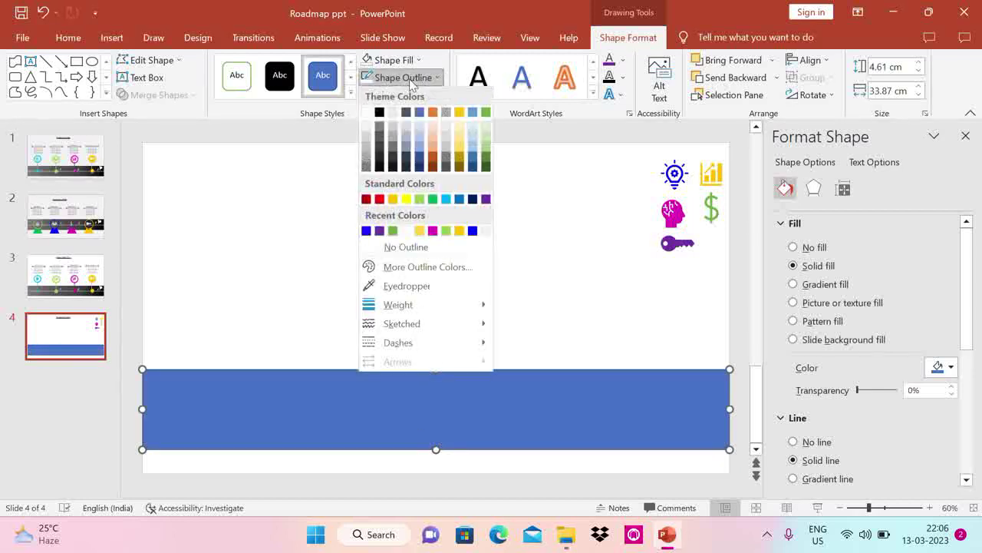
click(412, 254)
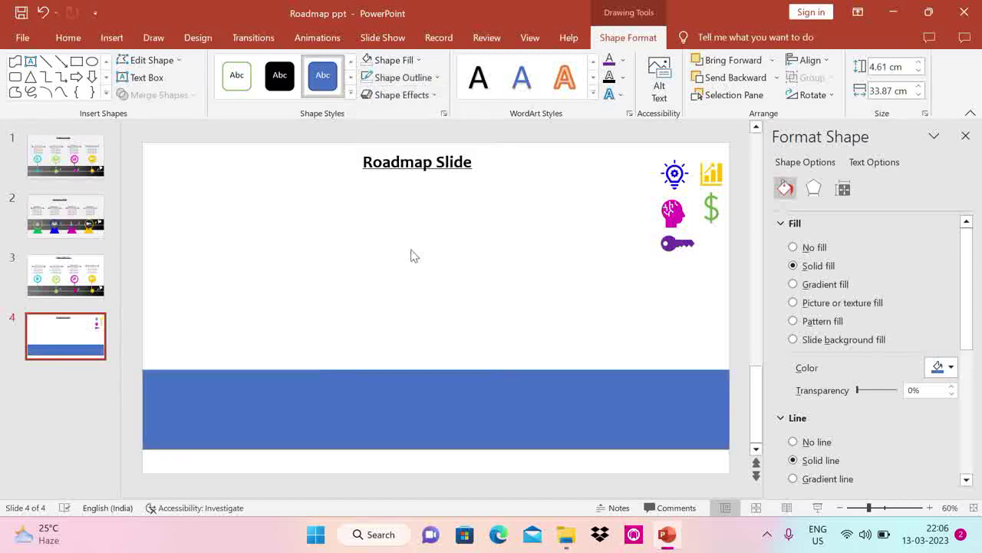
click(418, 61)
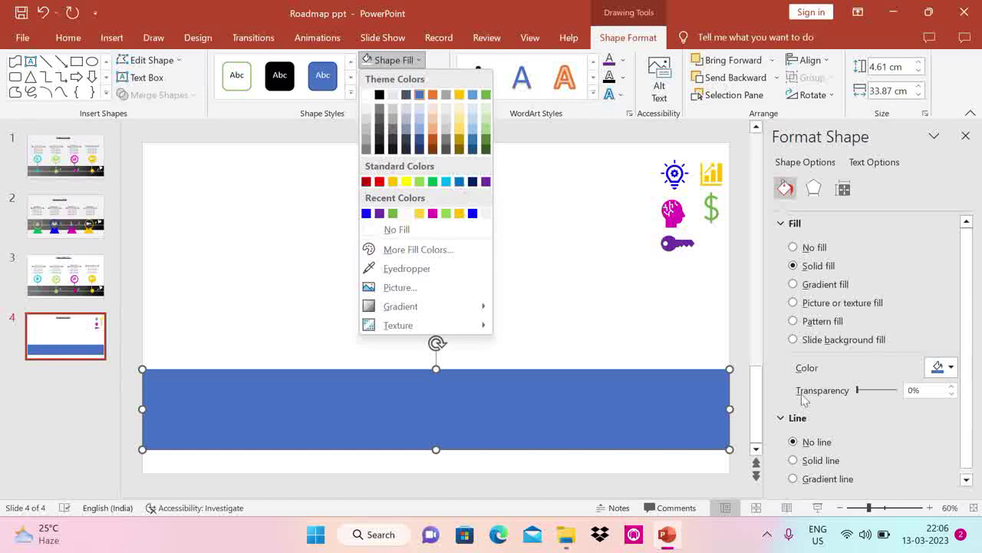
key(Escape)
click(794, 284)
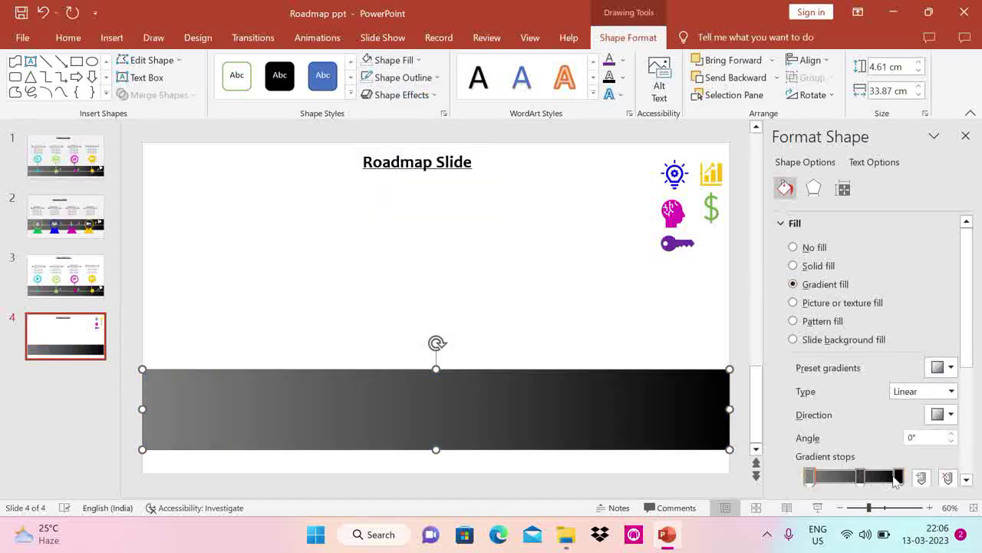
click(844, 476)
Draw a horizontal line across the middle of the road.
click(111, 38)
click(245, 81)
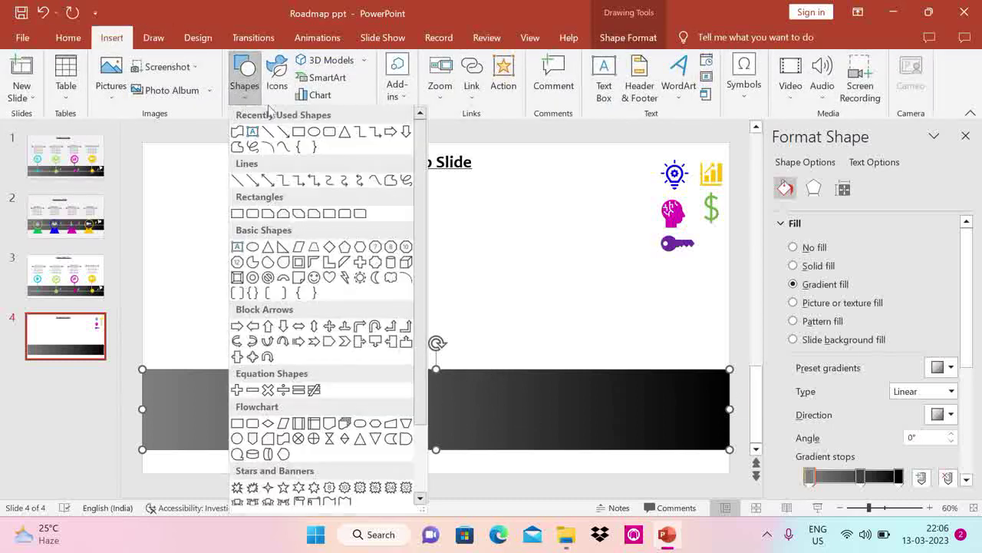
click(265, 131)
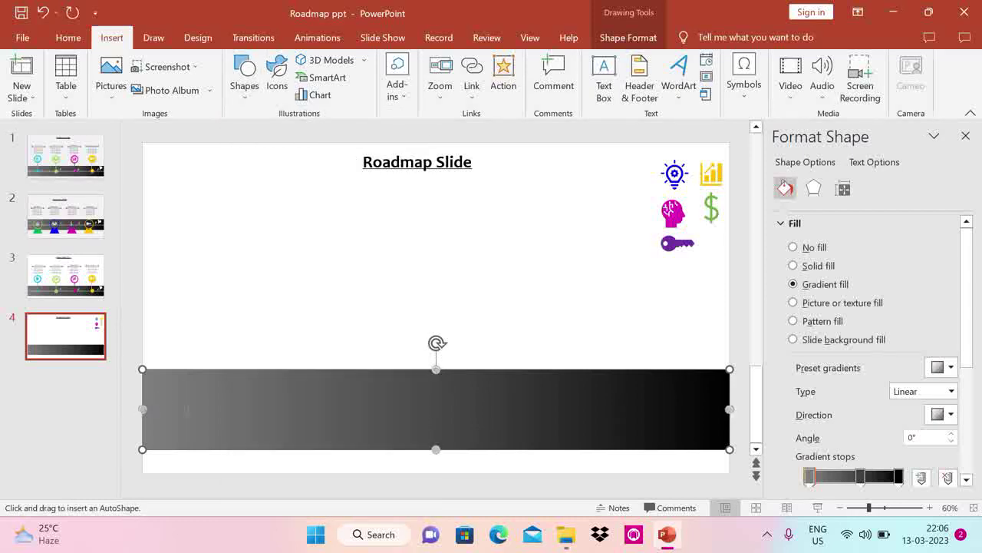
drag(634, 416, 729, 410)
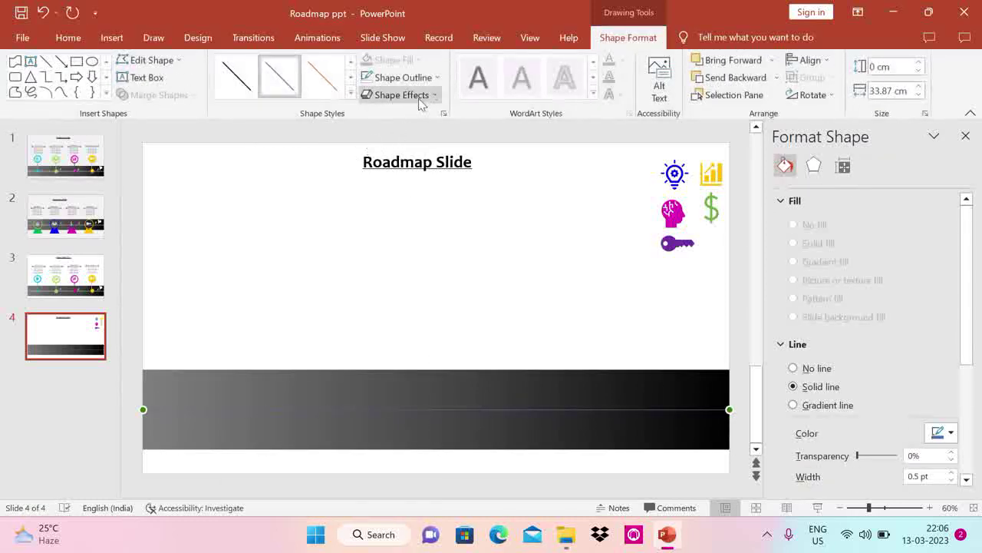
Make the line white, 2¼ pt thick and dashed.
click(414, 82)
click(366, 112)
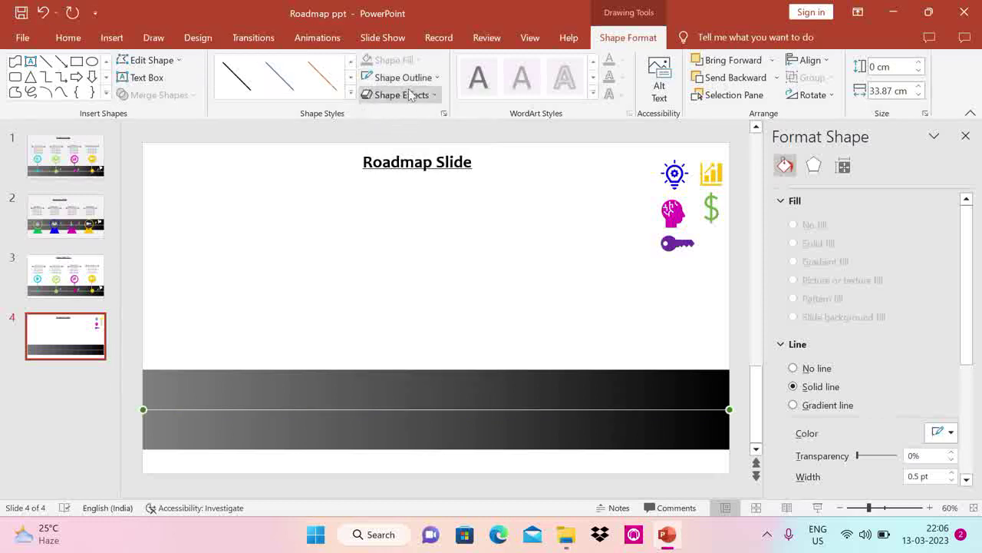
click(407, 77)
mouse_move(432, 305)
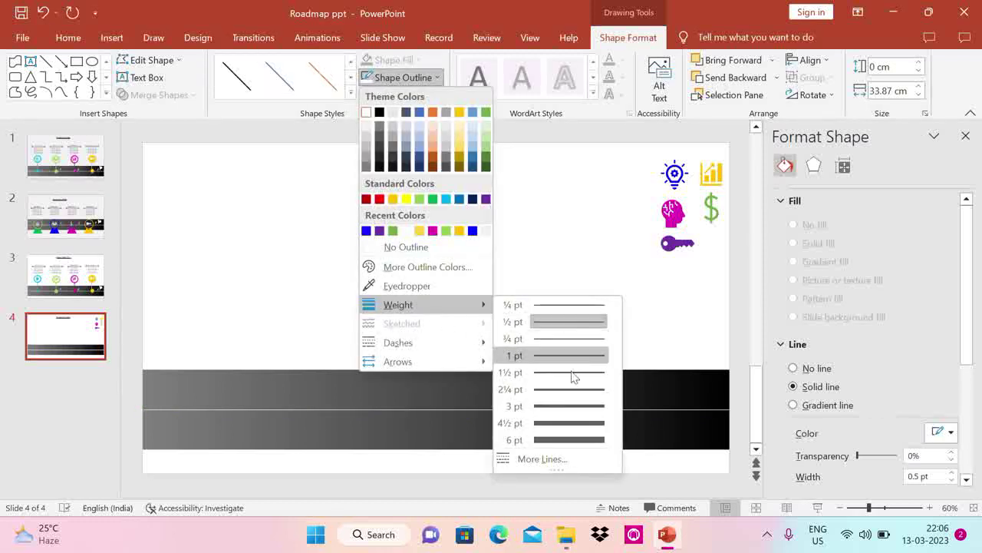
click(566, 396)
click(407, 77)
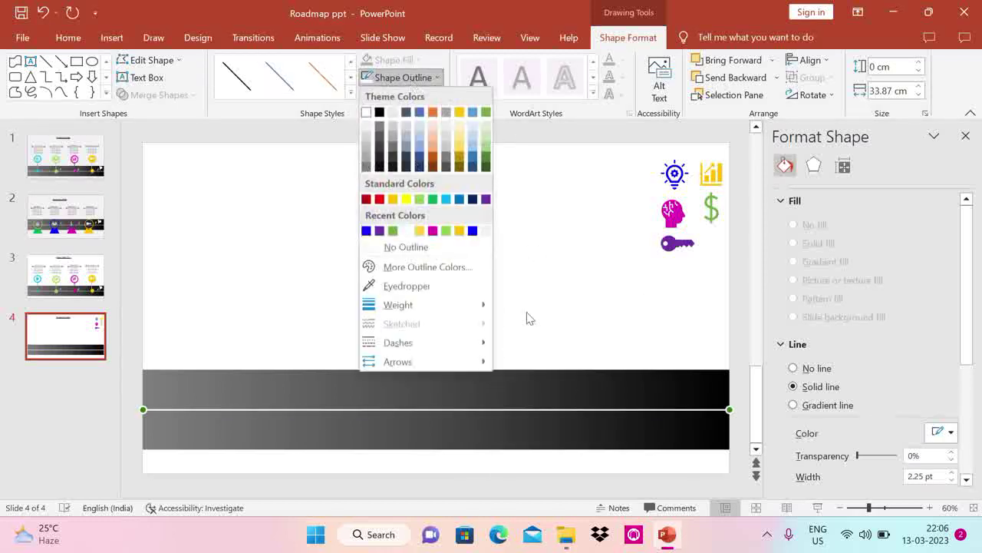
mouse_move(430, 349)
click(530, 374)
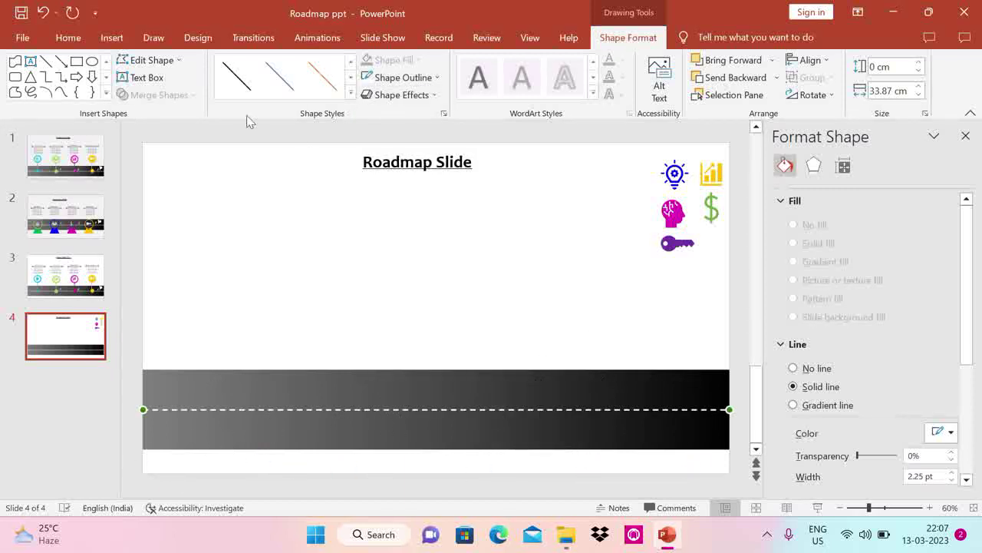
click(111, 38)
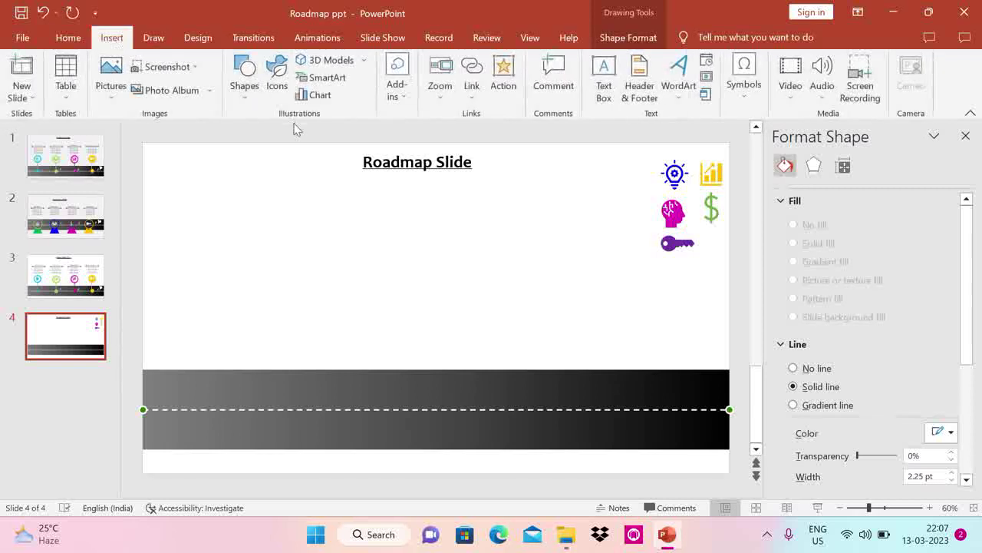
Draw a small circle and move it onto the road's left end.
click(244, 85)
click(348, 183)
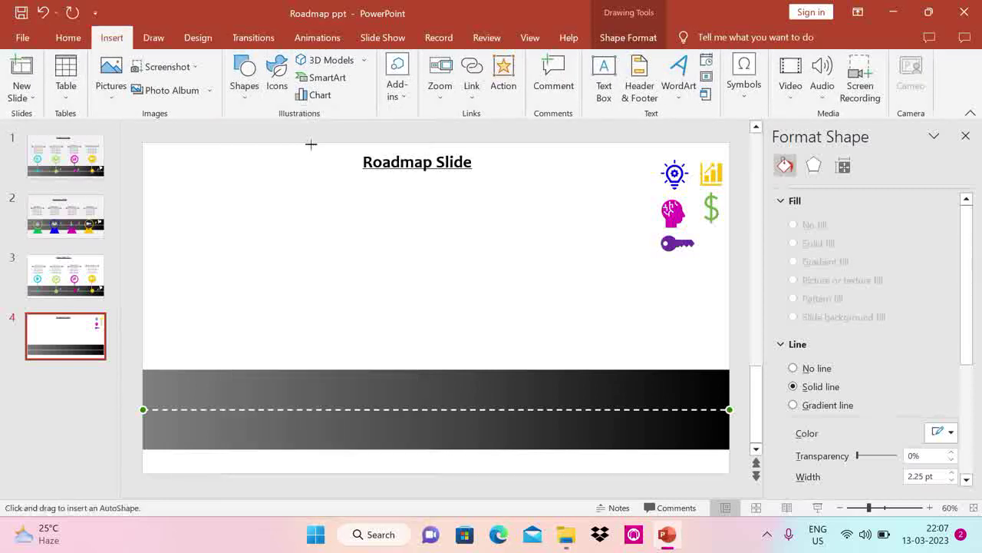
drag(237, 285, 261, 308)
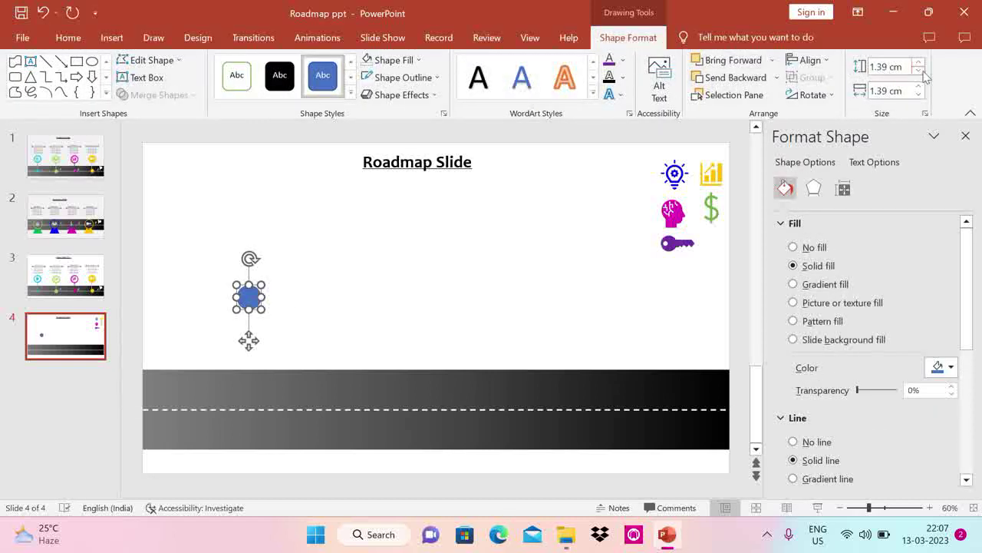
drag(250, 297, 205, 408)
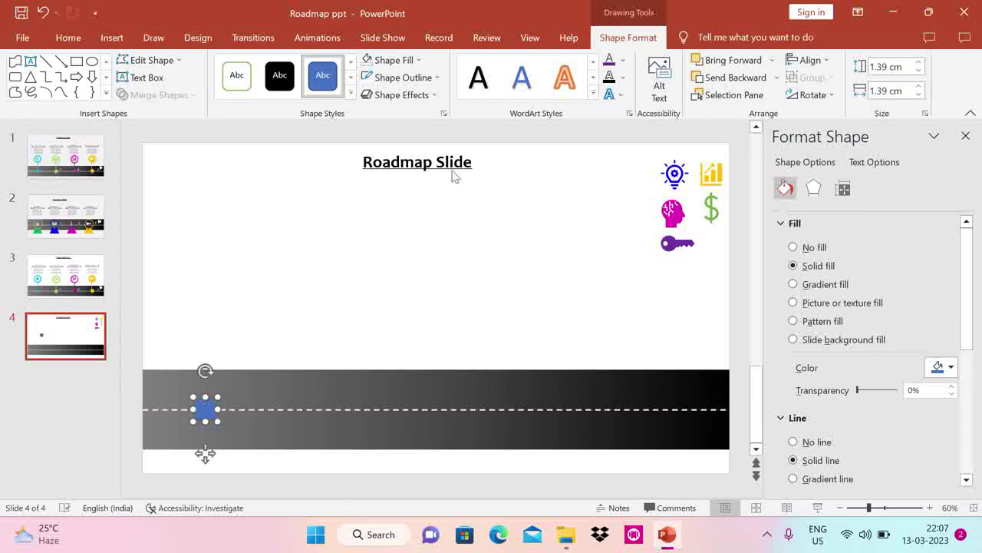
Remove the circle's outline and fill it bright blue.
click(415, 77)
click(405, 247)
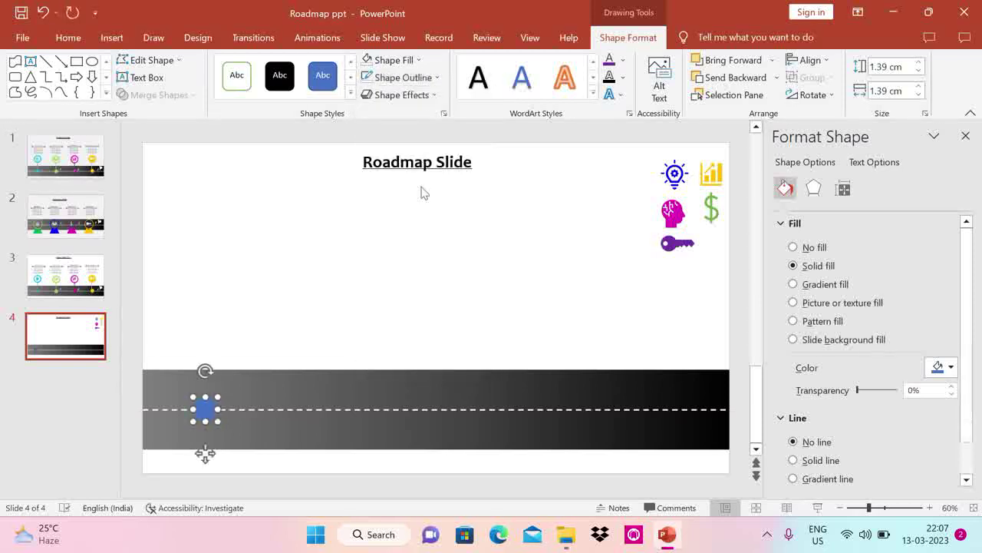
click(403, 76)
click(414, 60)
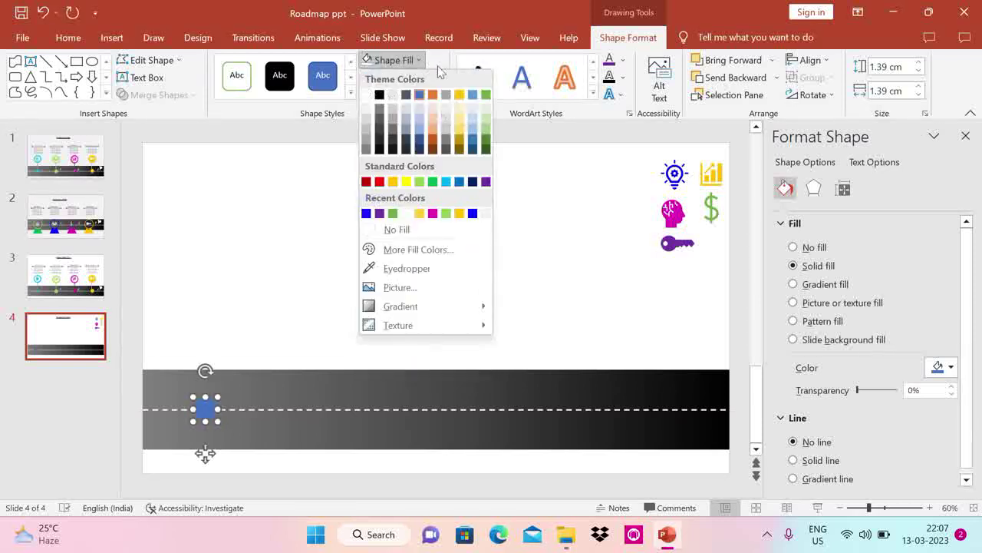
click(366, 213)
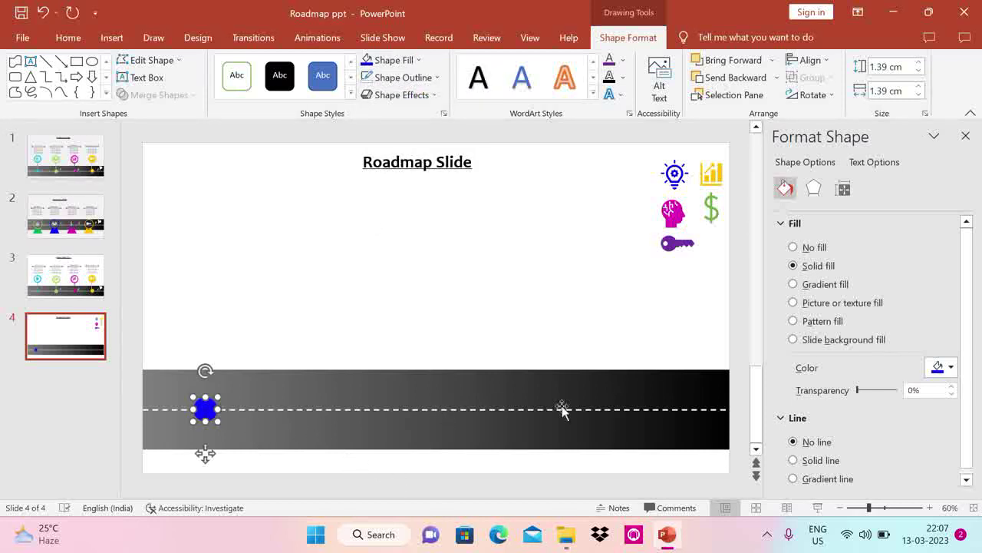
Add a reflection preset beneath the blue dot.
click(814, 188)
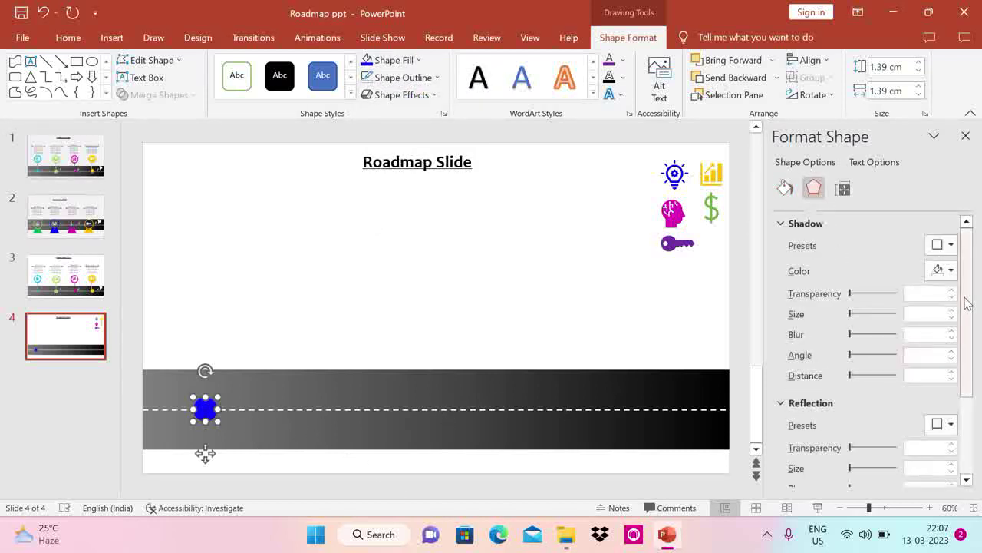
drag(967, 302, 968, 433)
click(943, 302)
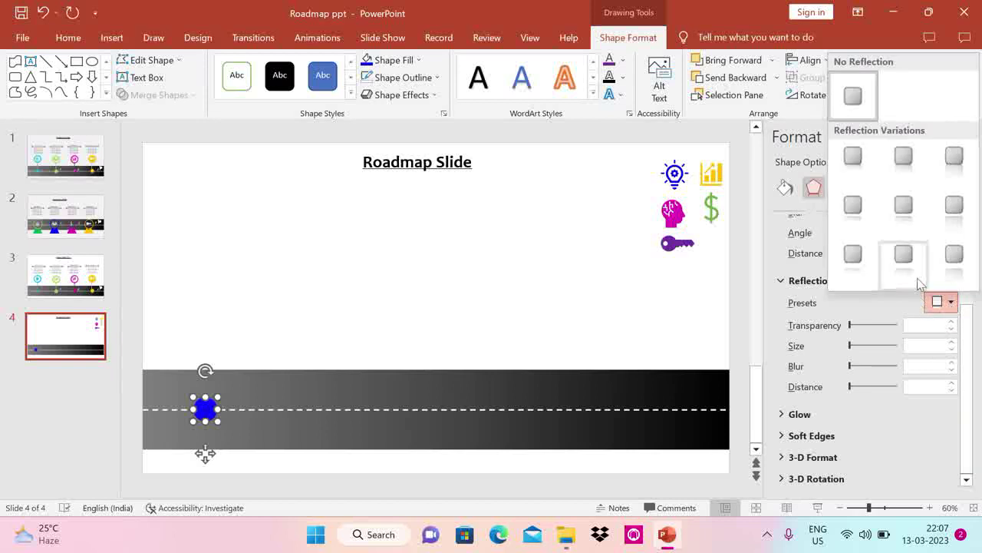
click(904, 158)
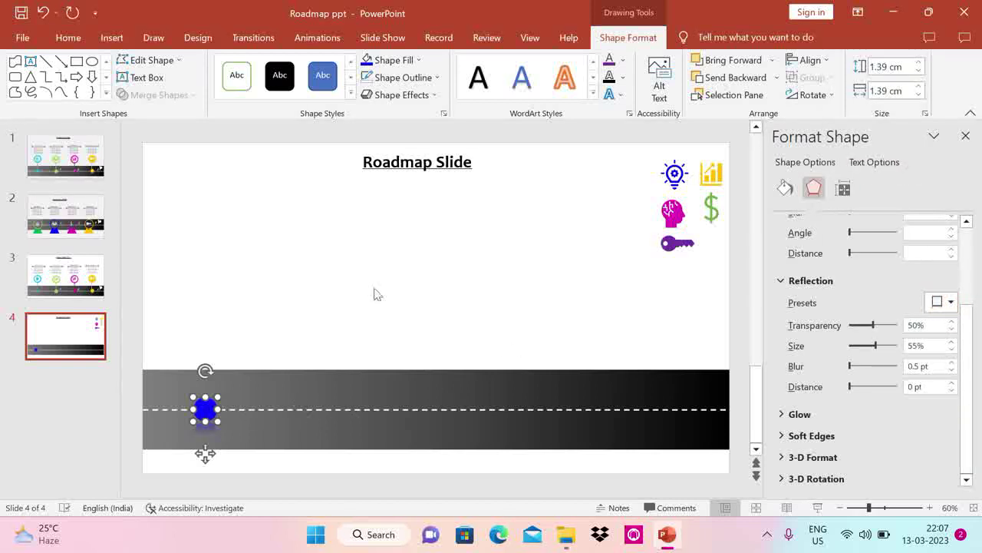
click(111, 37)
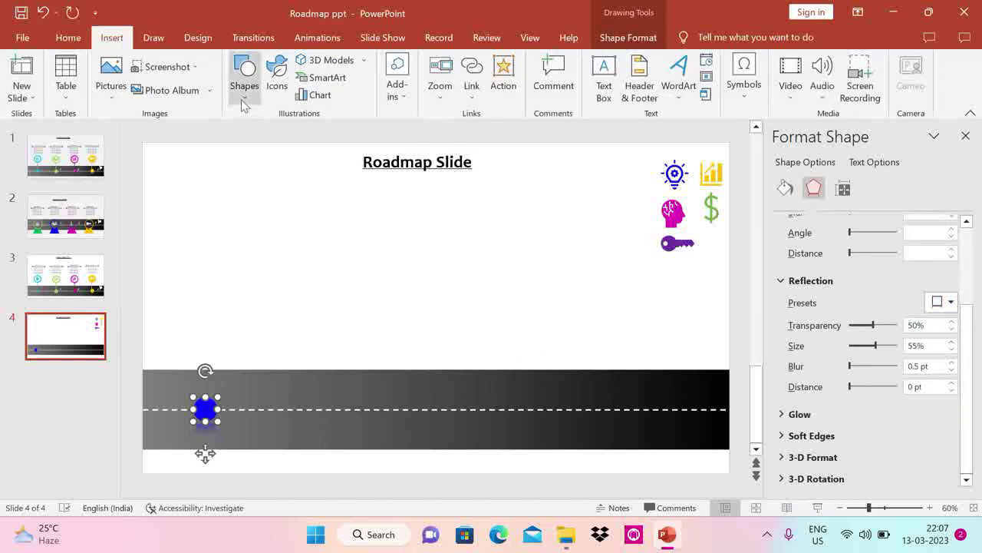
Draw a larger circle above the left end of the road.
click(244, 77)
click(325, 148)
drag(189, 282, 239, 331)
drag(219, 295, 211, 294)
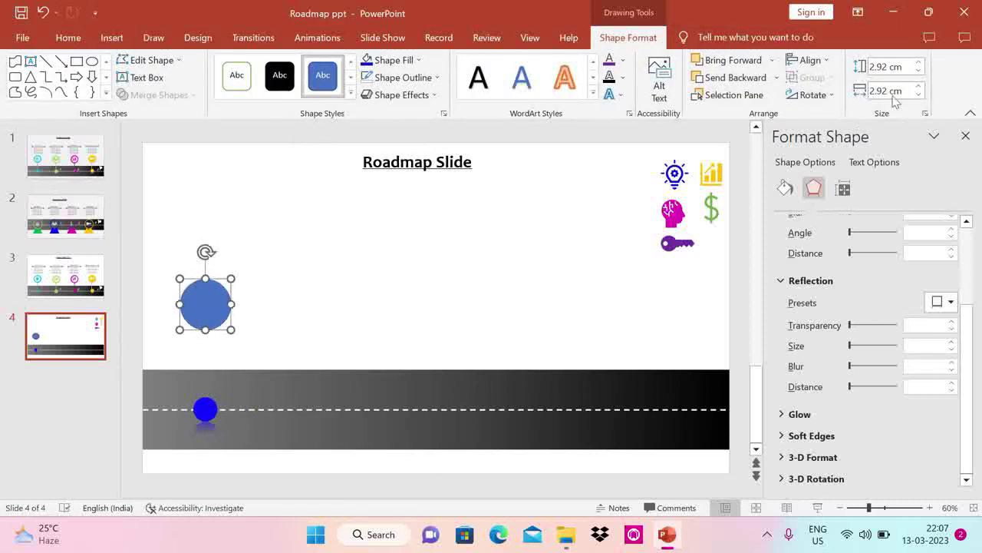
Make the circle a ring with a blue 2¼ pt outline and no fill.
click(418, 79)
click(367, 231)
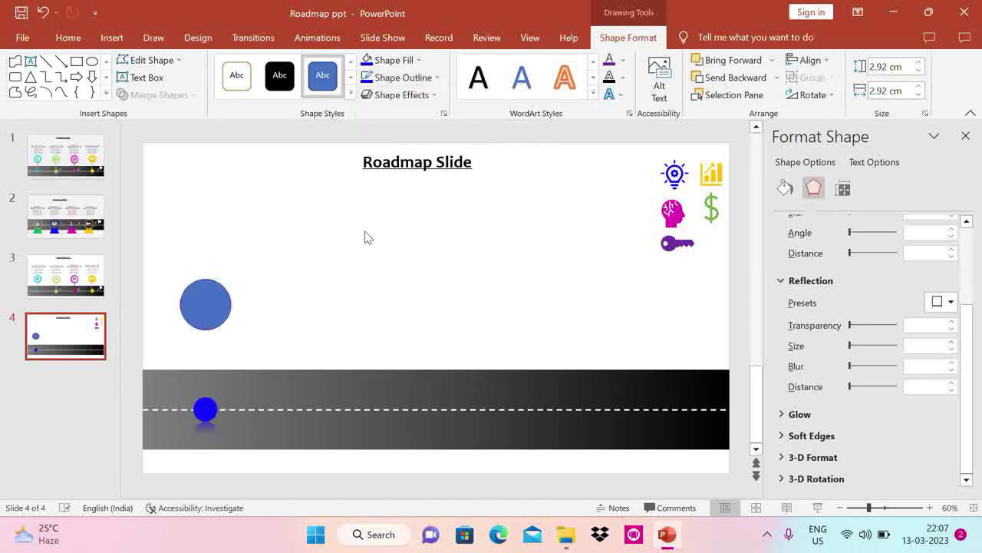
click(389, 60)
click(397, 230)
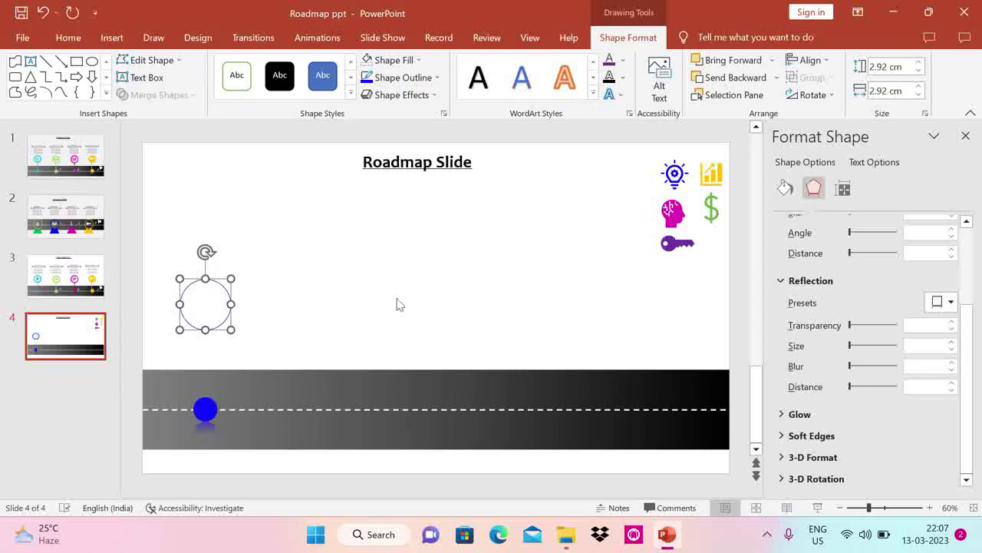
click(419, 80)
mouse_move(438, 307)
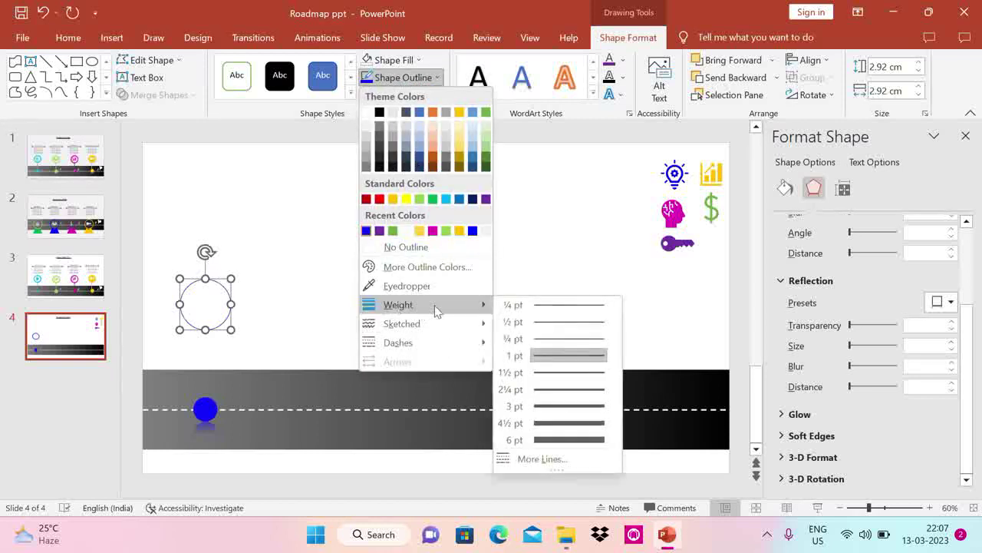
click(552, 393)
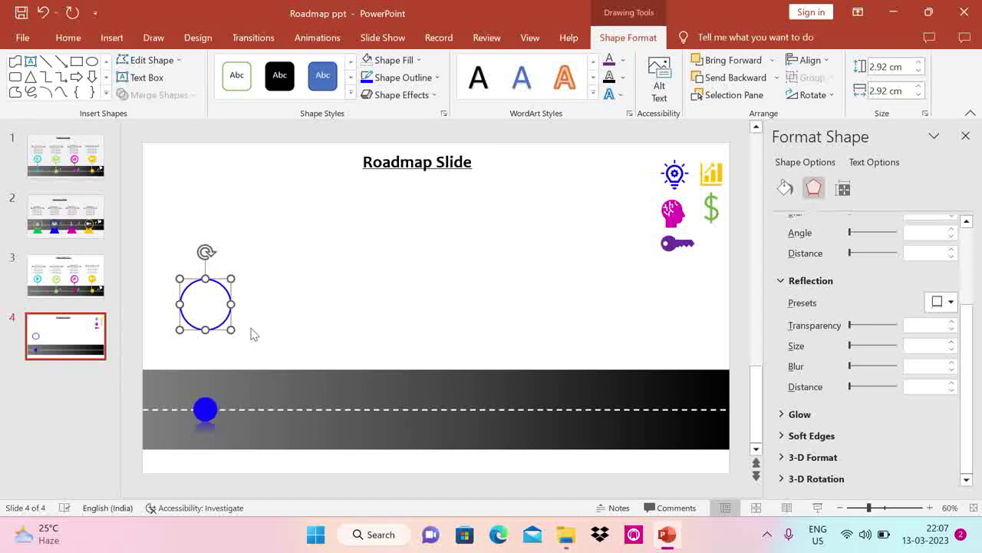
Duplicate the ring, resize the copy to 3.2 × 3.2 cm, and centre it around the first.
key(ctrl+d)
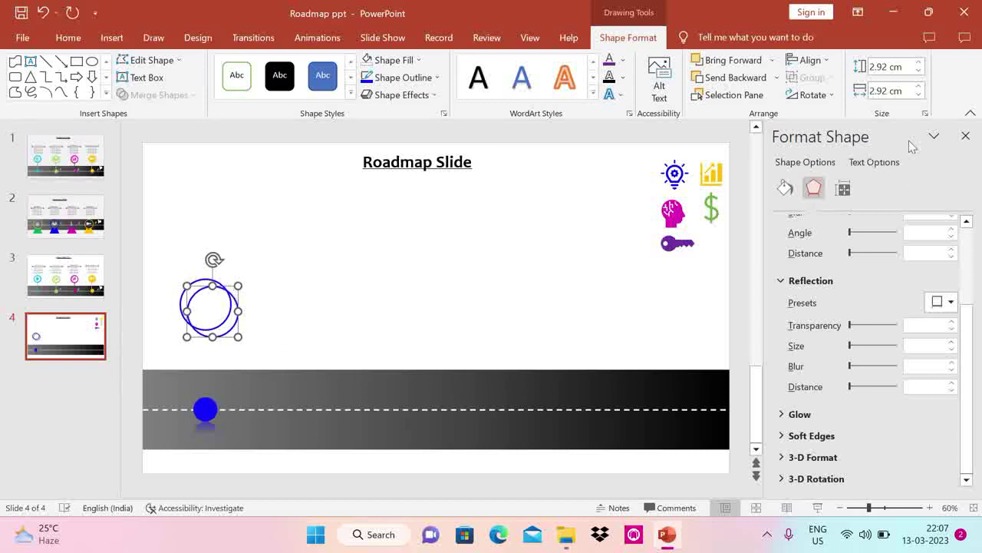
click(919, 63)
click(919, 63)
click(919, 63)
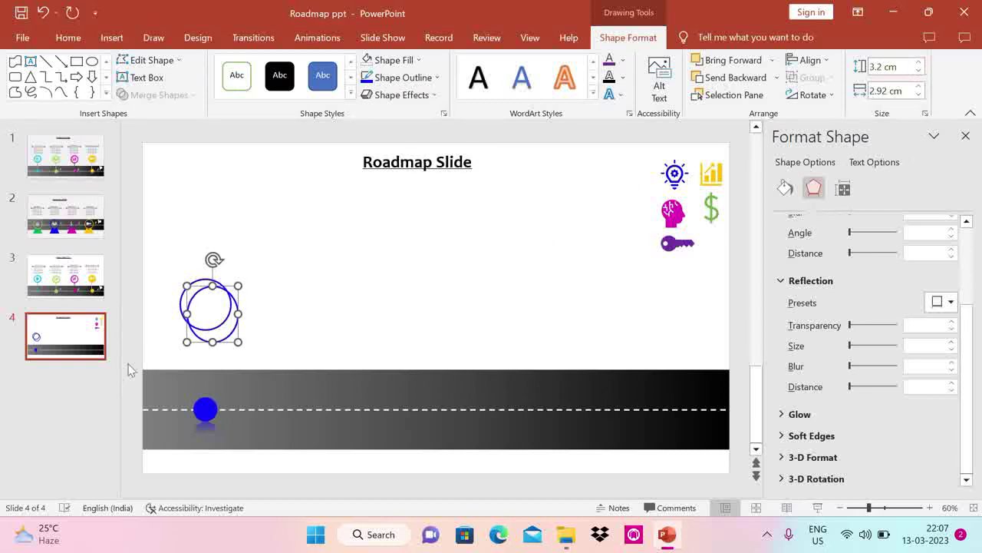
click(919, 87)
click(919, 86)
click(918, 87)
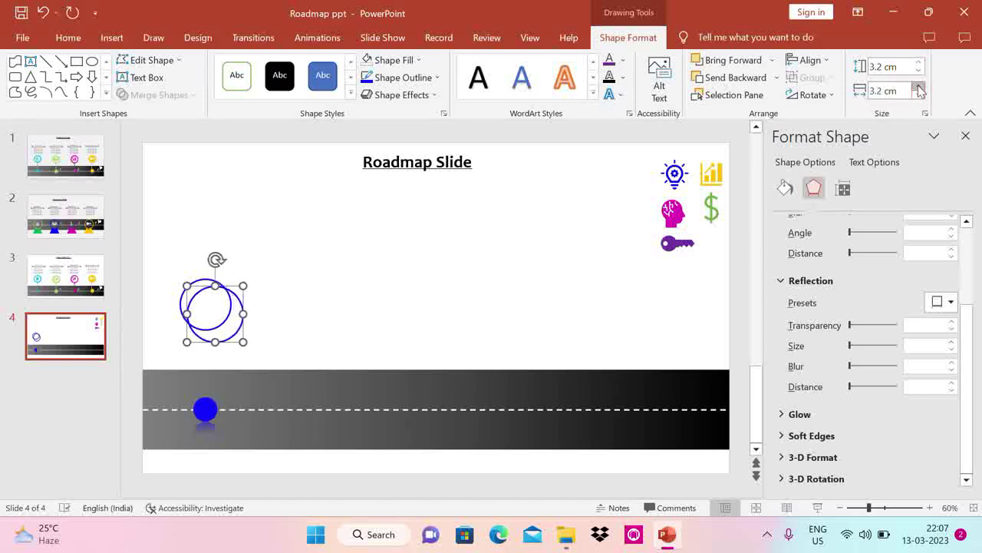
drag(232, 288, 222, 278)
Move the lightbulb icon into the ring and draw a line down to the blue dot.
click(308, 352)
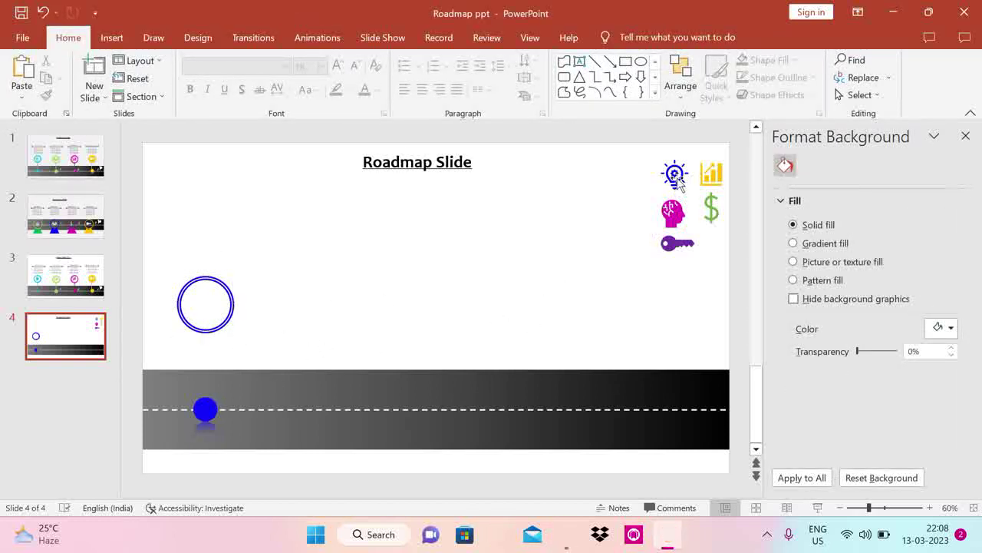
drag(674, 175, 207, 308)
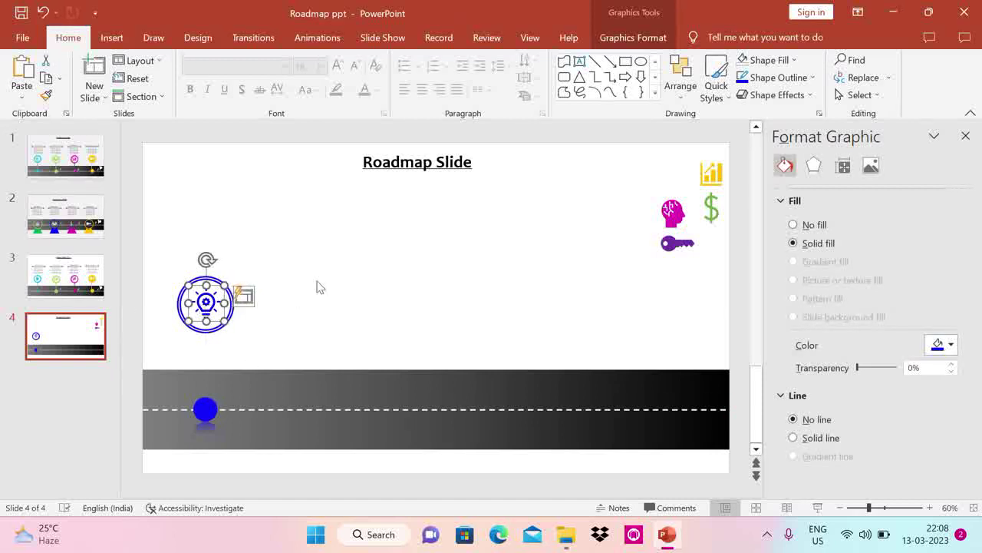
click(111, 37)
click(245, 77)
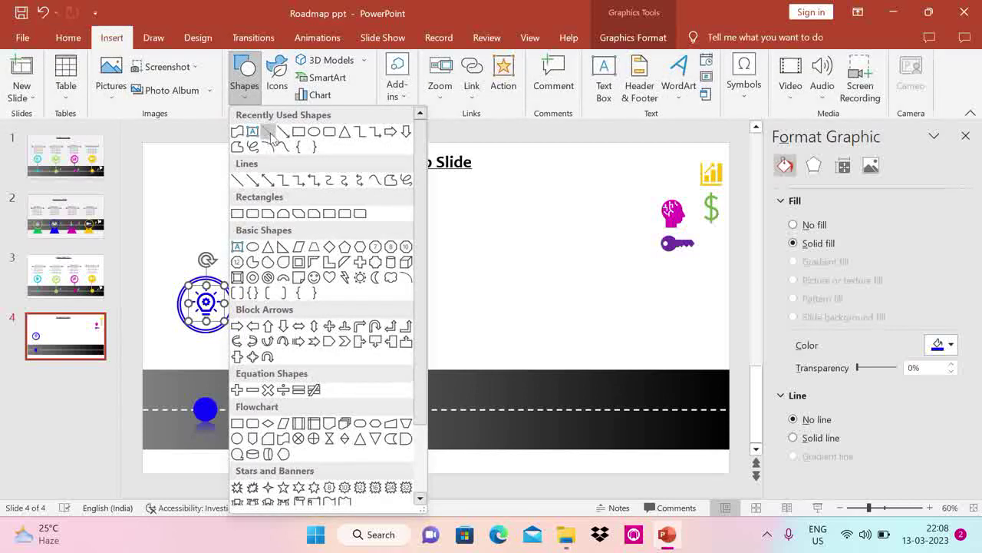
click(269, 142)
drag(205, 337, 205, 392)
click(376, 340)
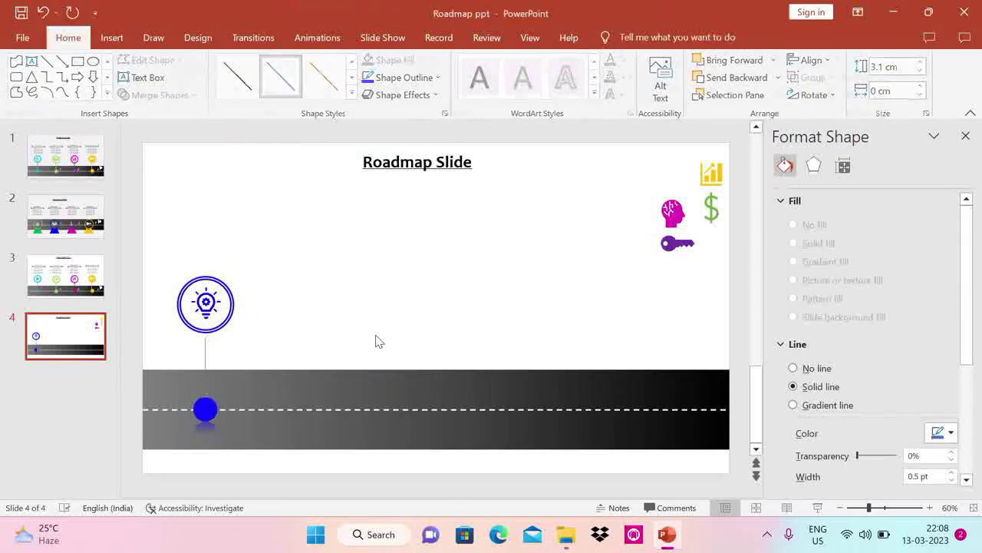
Set the connector line's weight to 1½ pt.
click(205, 361)
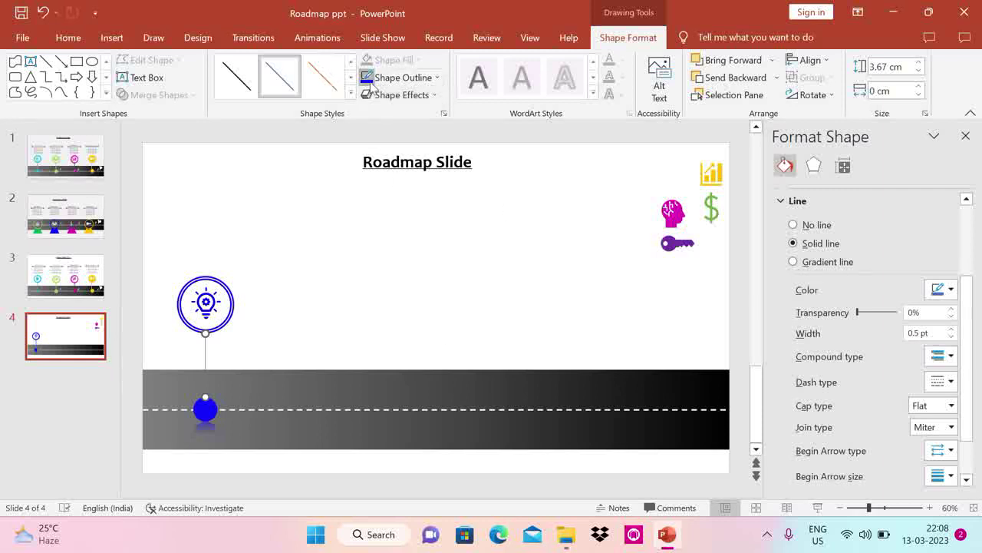
click(397, 79)
mouse_move(433, 306)
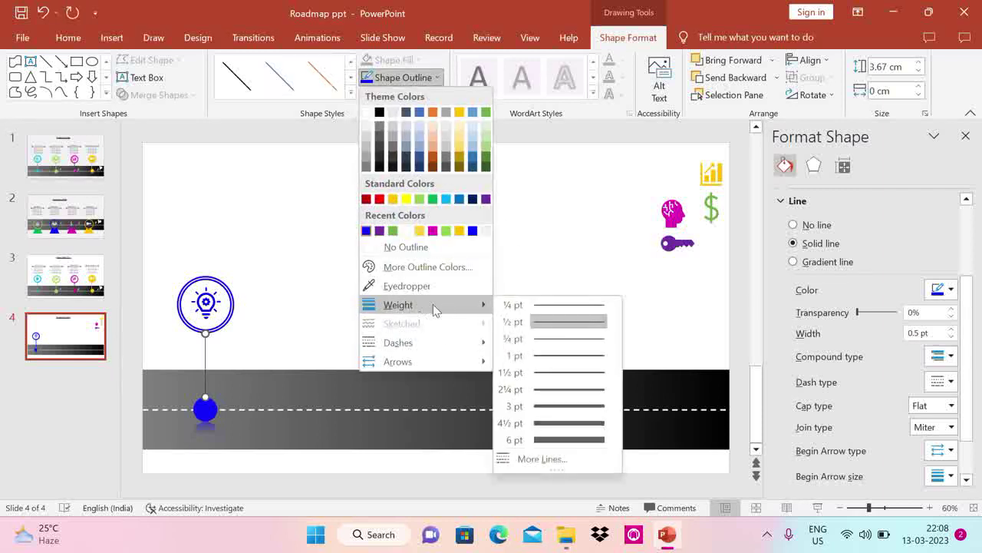
click(554, 374)
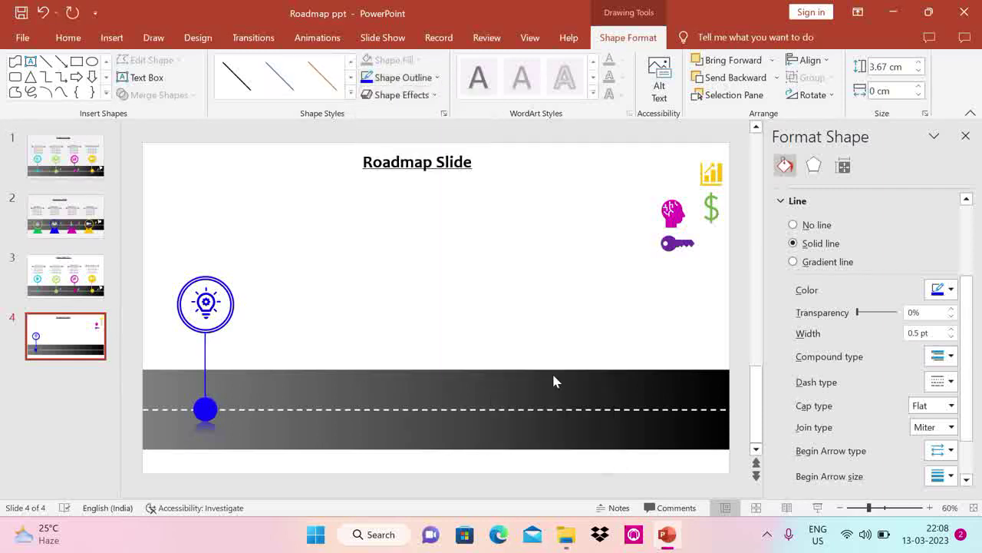
click(430, 284)
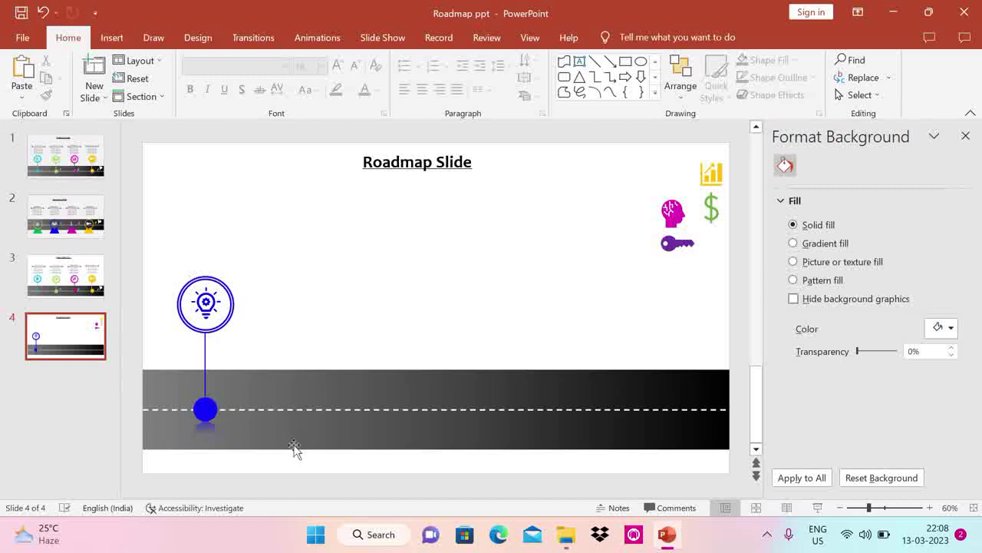
Duplicate the ring, icon, line and dot group into four evenly spaced milestones along the road.
drag(160, 253, 261, 457)
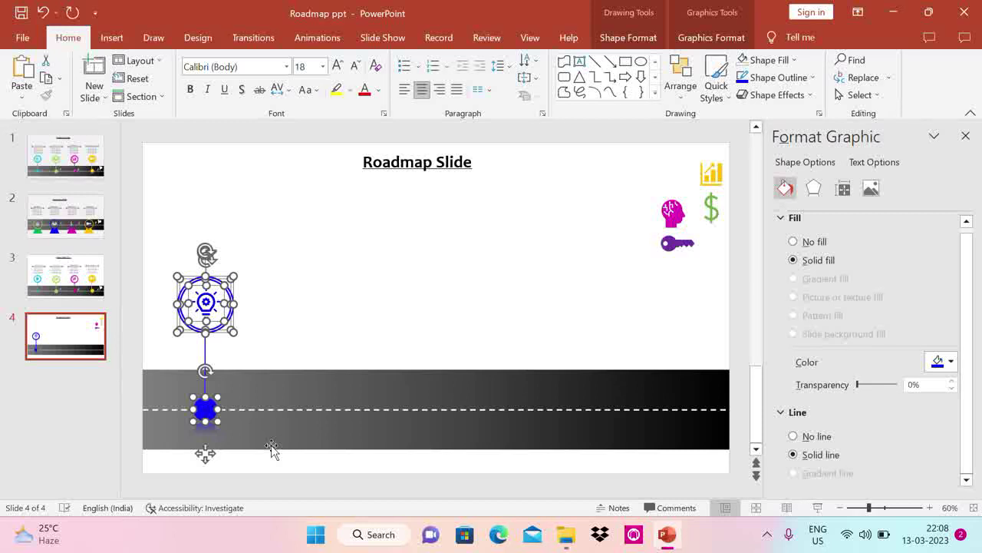
key(ctrl+d)
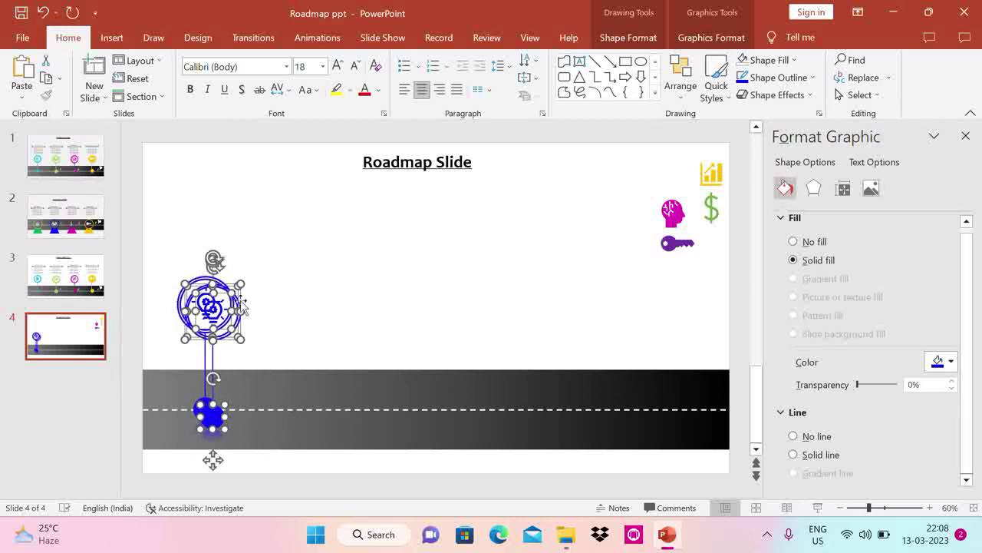
drag(240, 305, 379, 294)
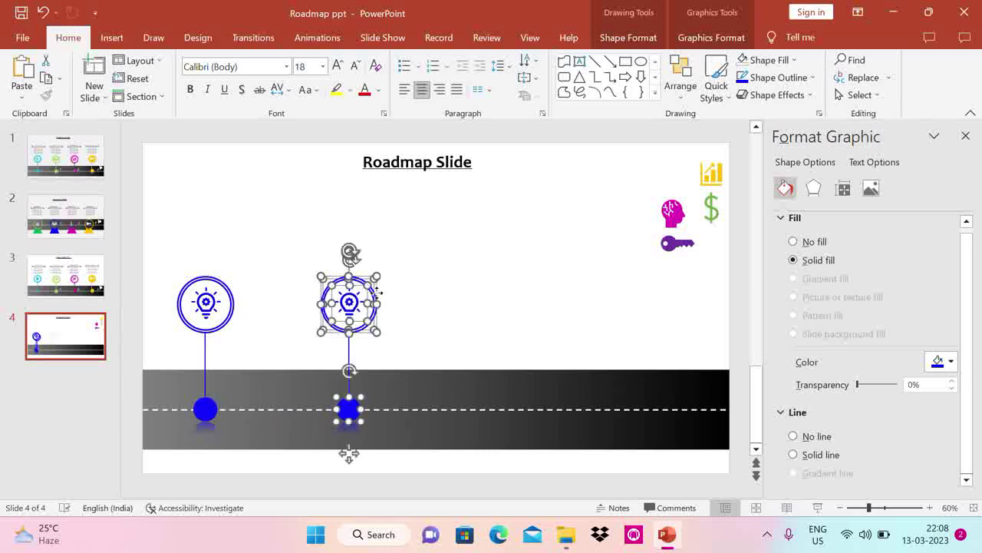
key(ctrl+d)
key(ctrl+d)
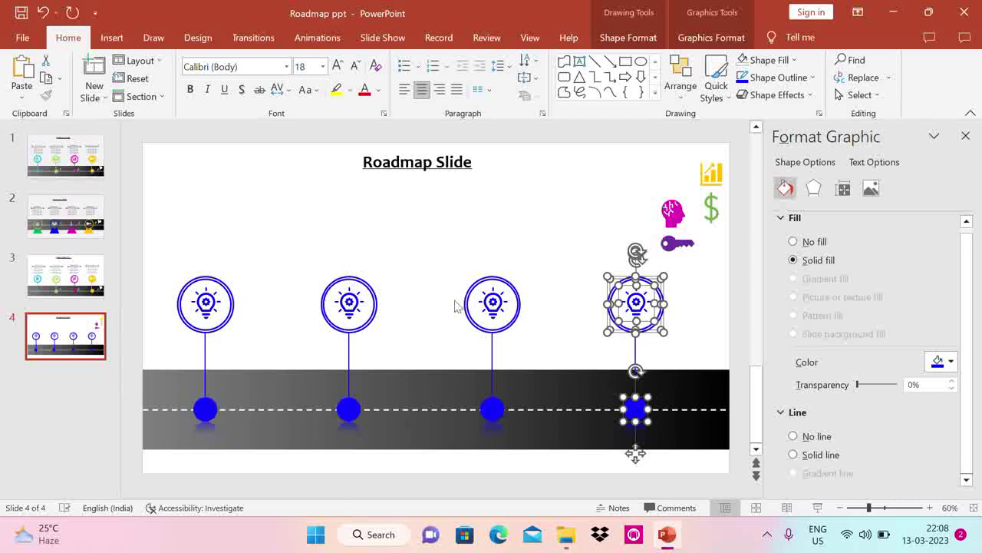
click(398, 239)
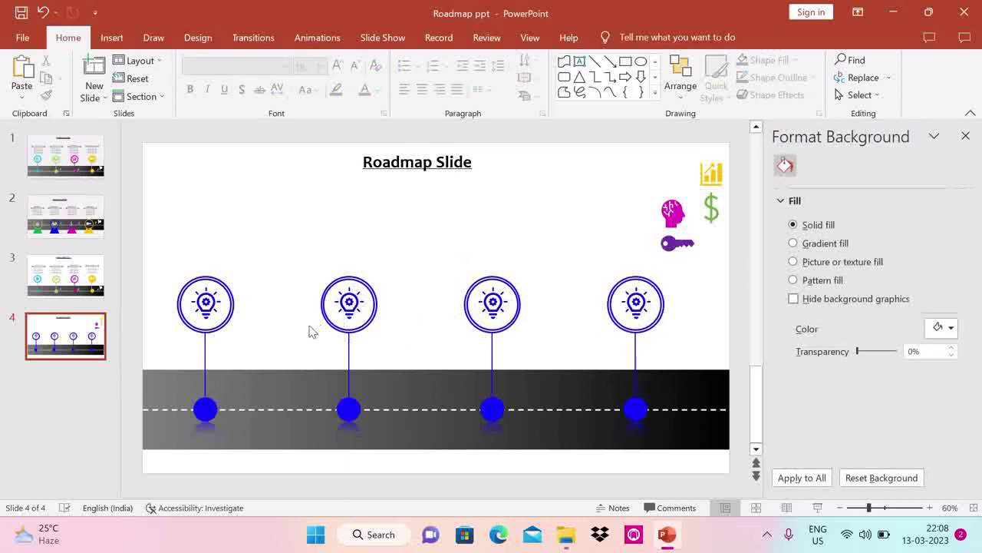
drag(335, 297, 410, 363)
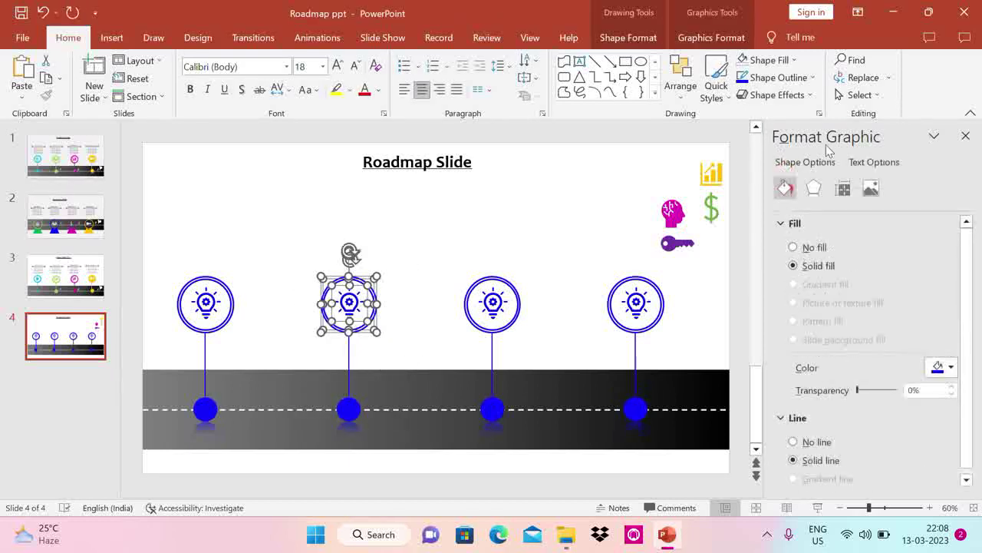
Colour the second milestone's ring outline, lightbulb and road dot magenta.
click(333, 288)
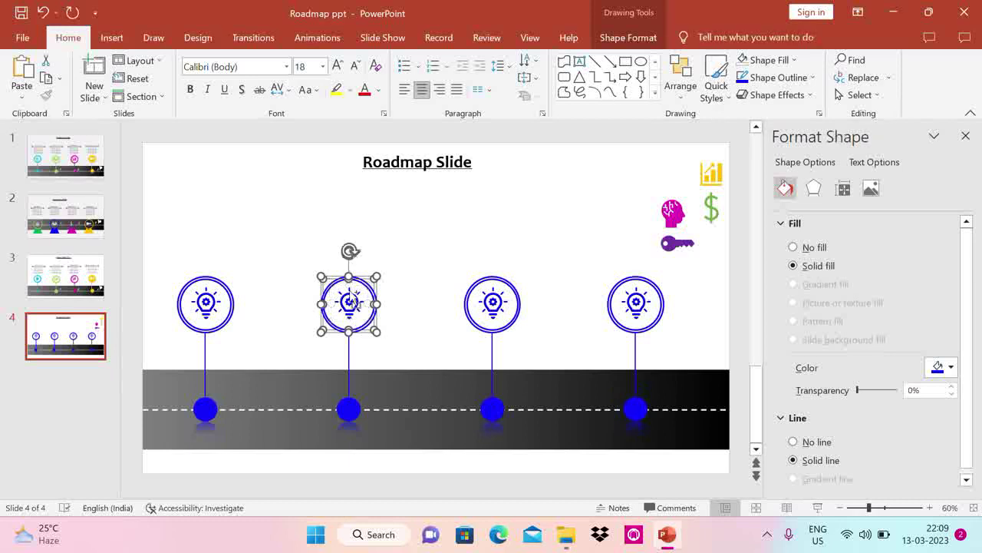
click(812, 83)
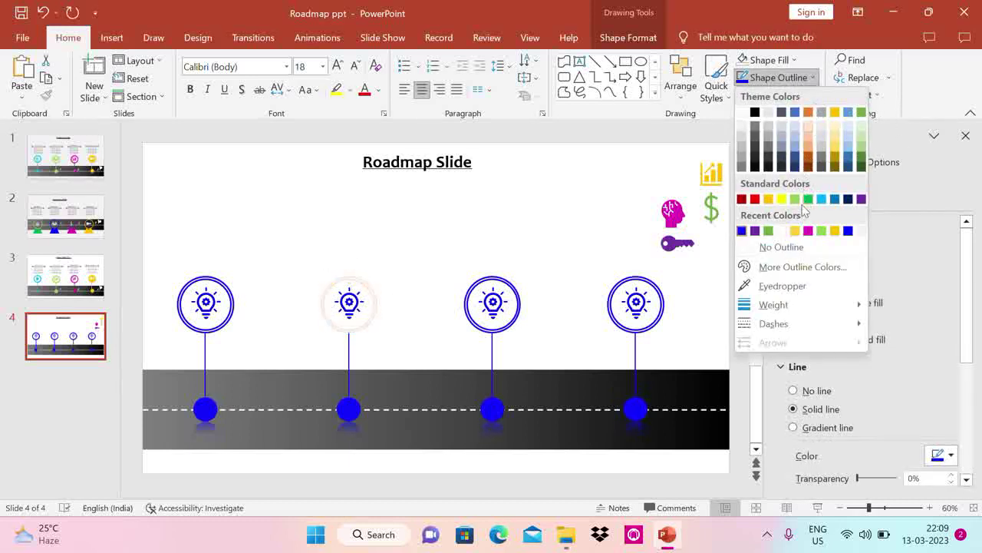
click(810, 229)
click(355, 309)
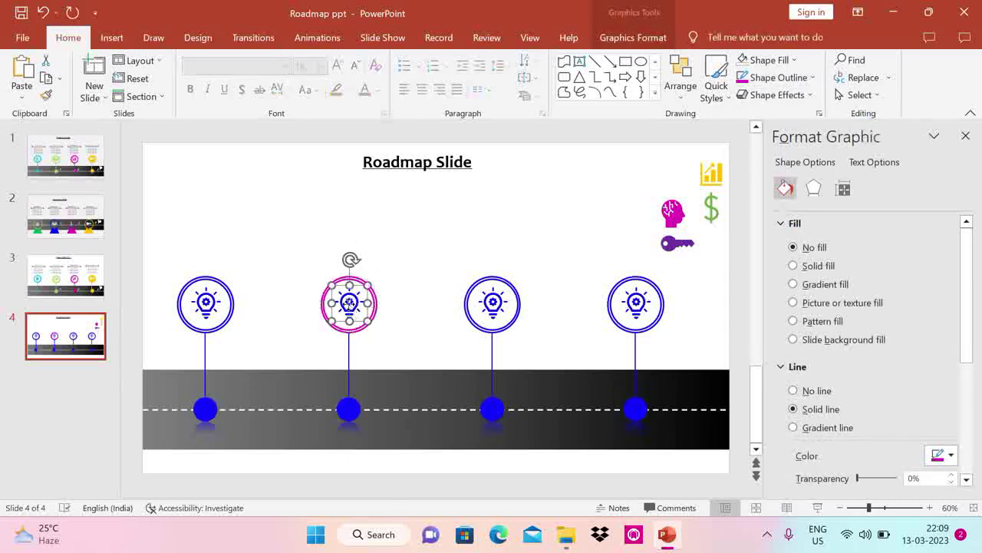
click(790, 61)
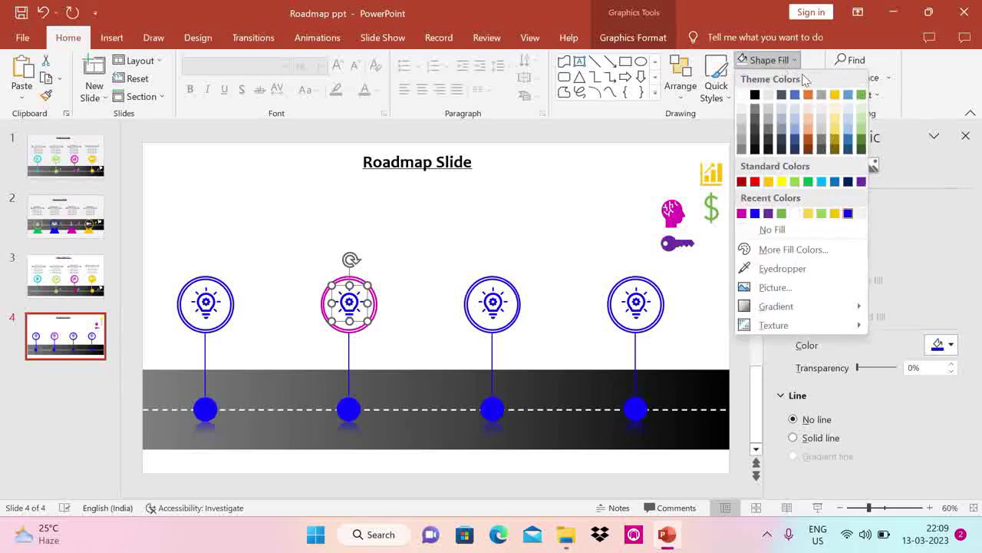
click(741, 213)
click(349, 360)
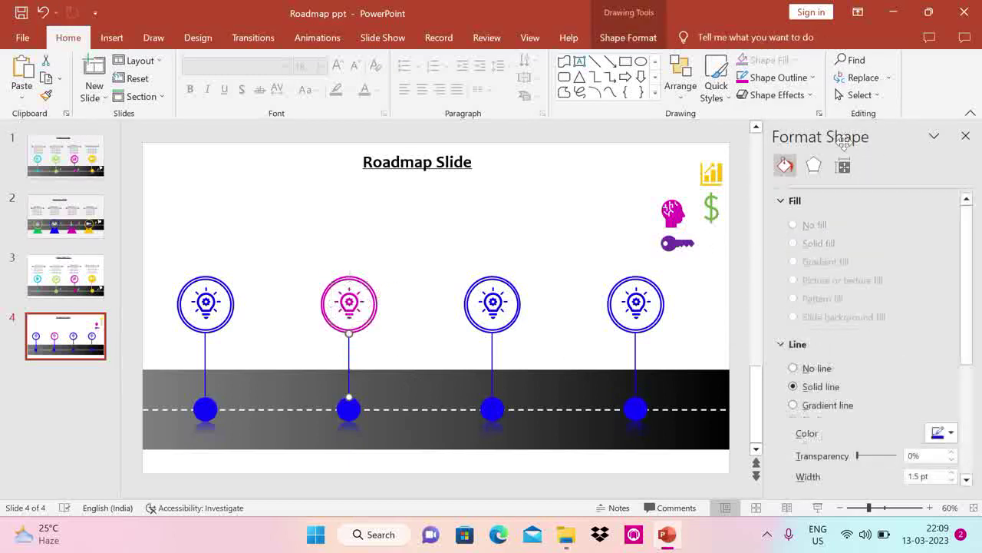
click(349, 413)
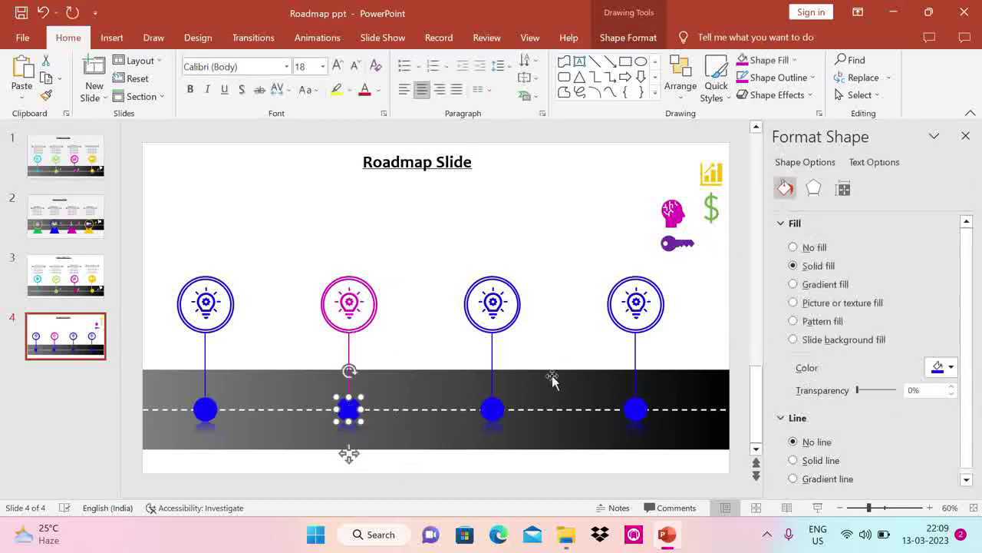
click(743, 61)
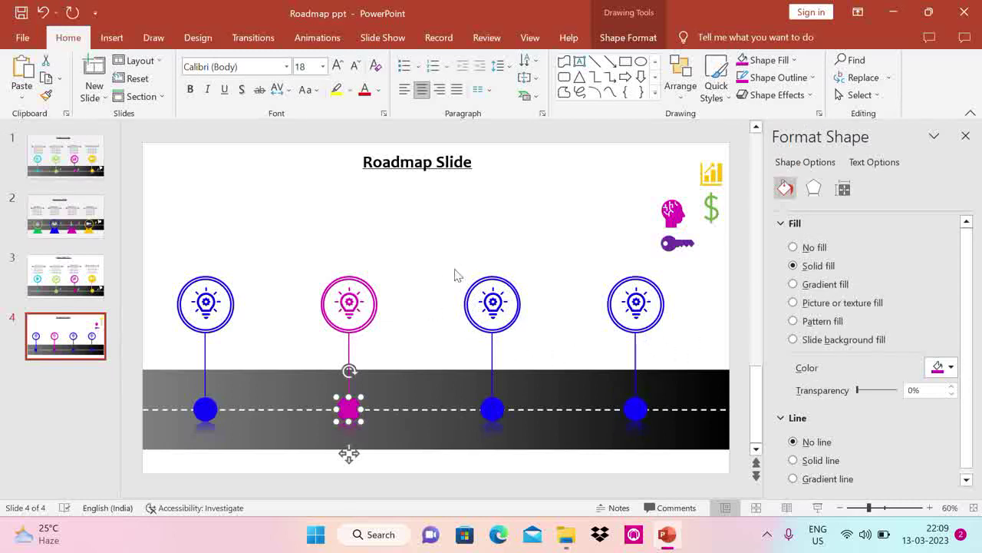
drag(411, 252, 504, 350)
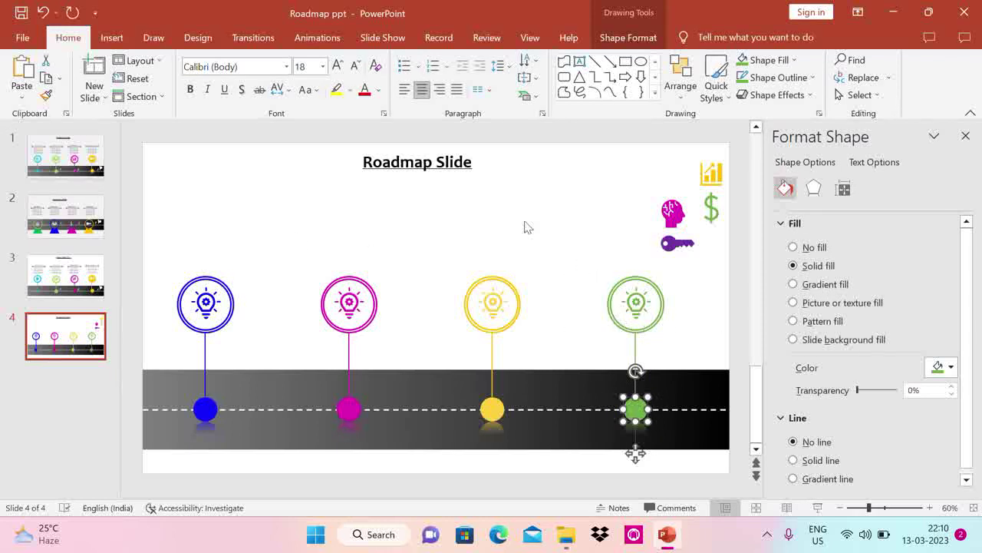
click(700, 278)
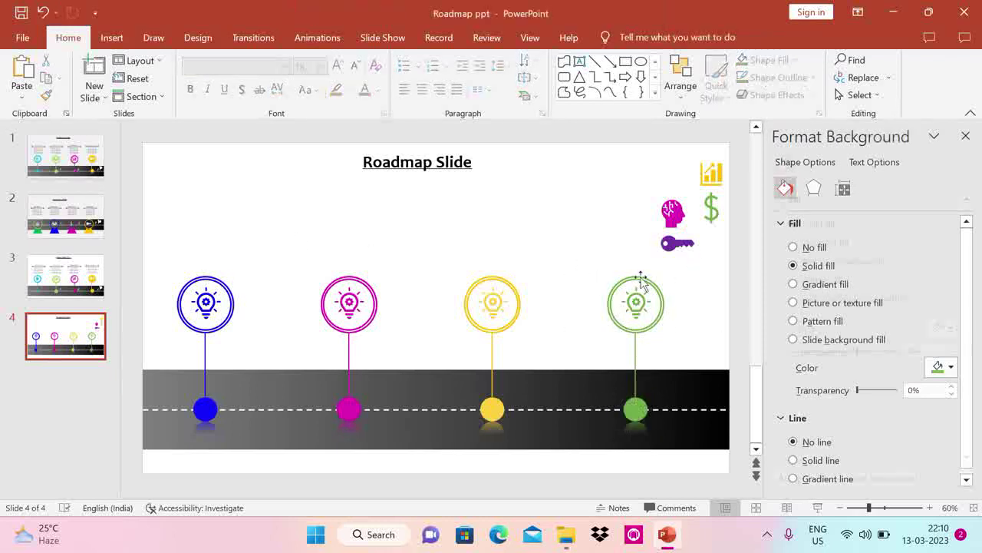
Replace the magenta and yellow lightbulbs with the head and chart icons.
click(358, 309)
key(Delete)
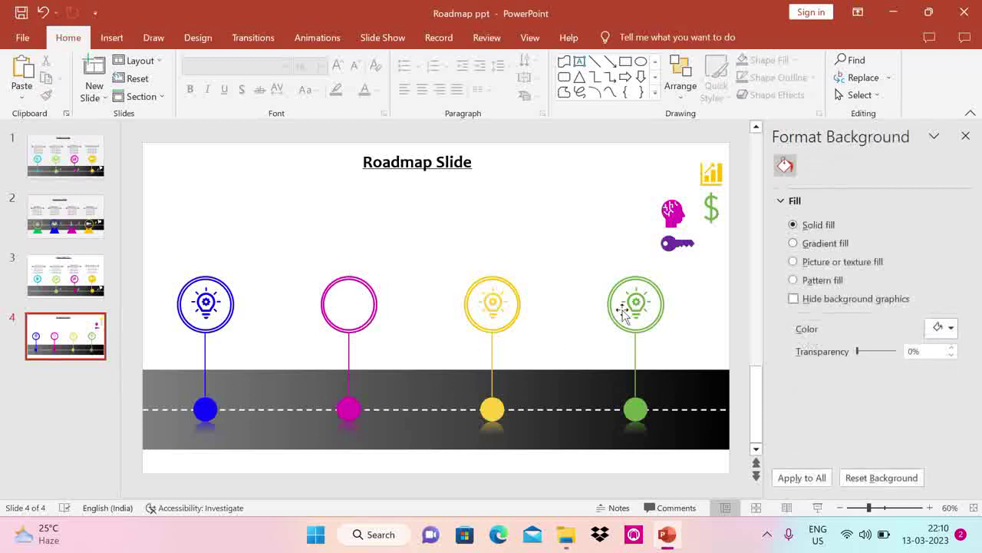
drag(675, 216, 349, 304)
click(493, 307)
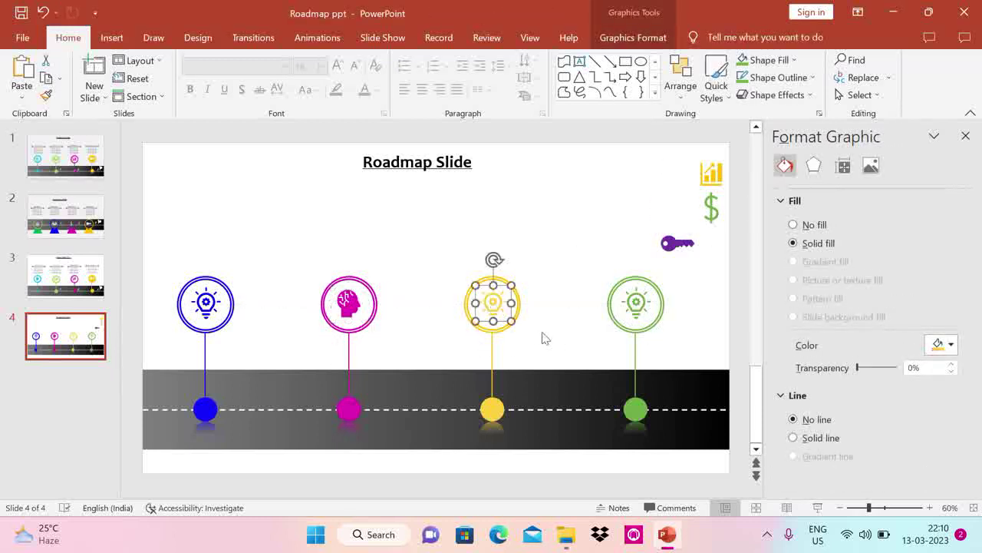
key(Delete)
drag(709, 174, 491, 305)
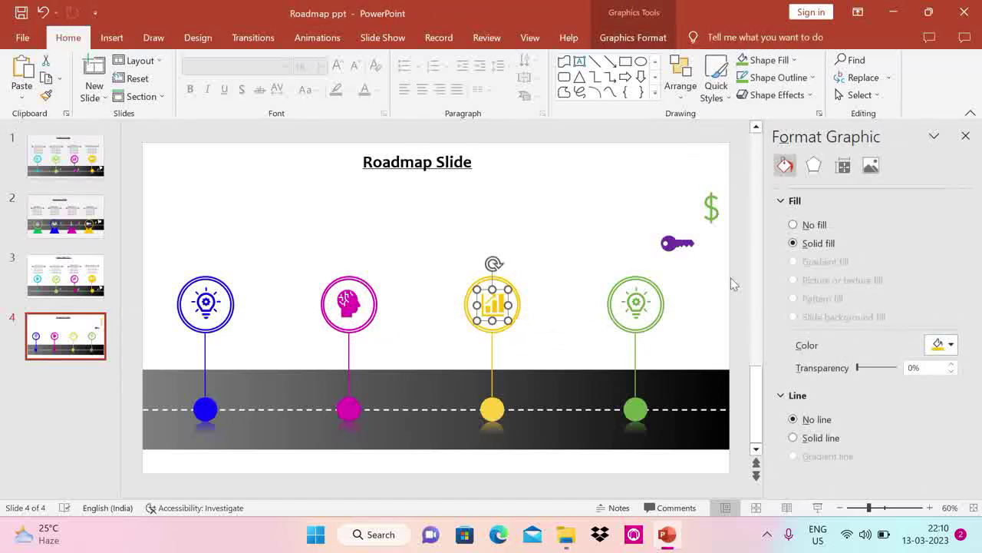
Swap the green lightbulb for the dollar icon and delete the leftover purple key icon.
click(641, 306)
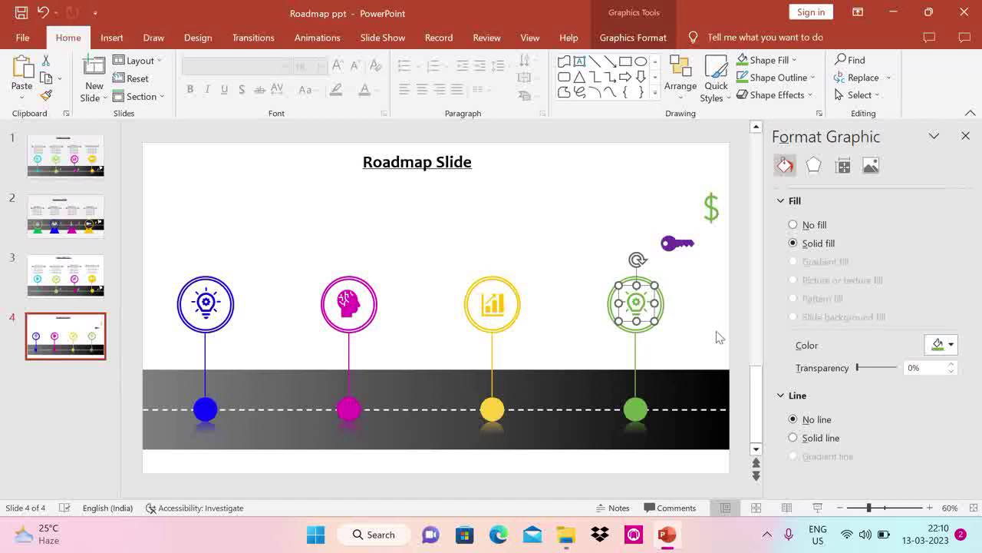
key(Delete)
drag(711, 209, 635, 305)
click(681, 245)
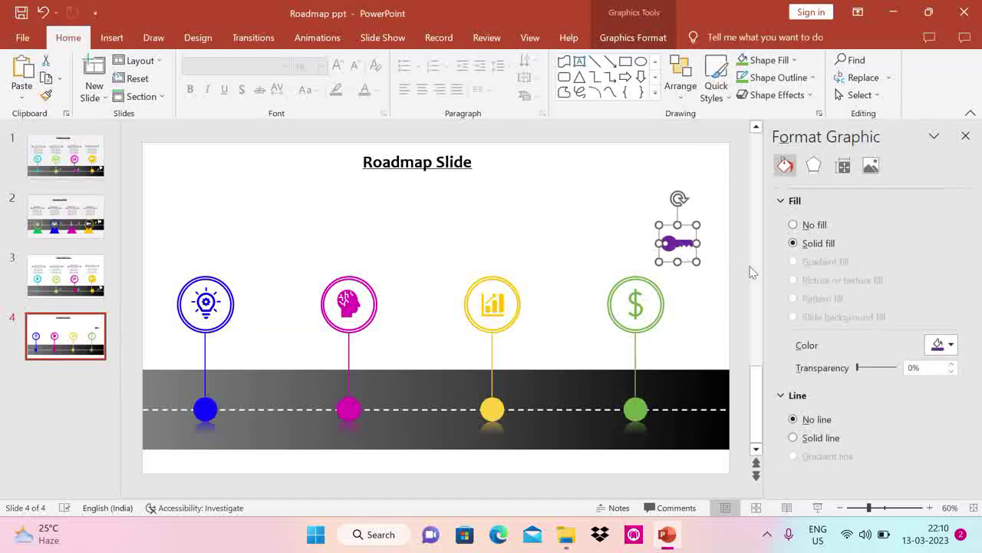
key(Delete)
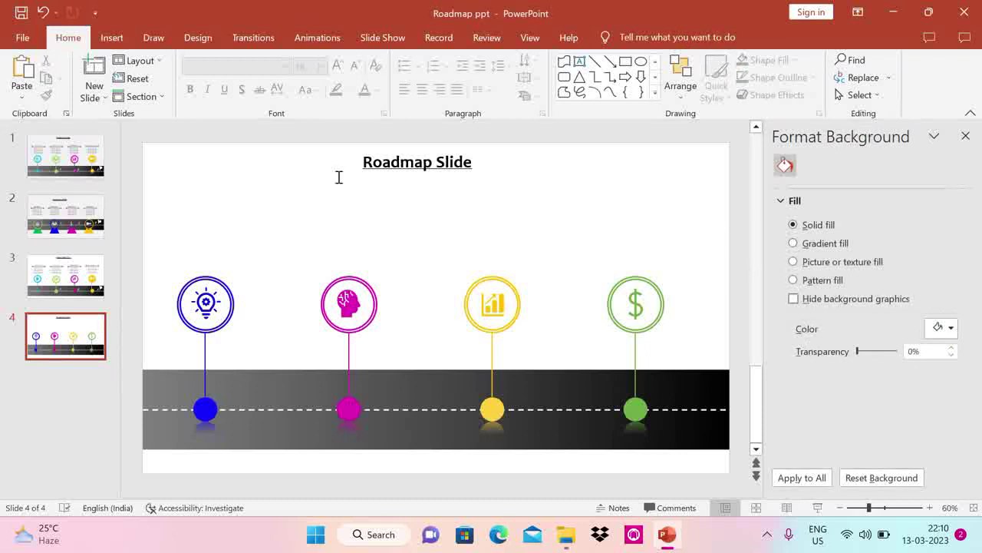
click(110, 39)
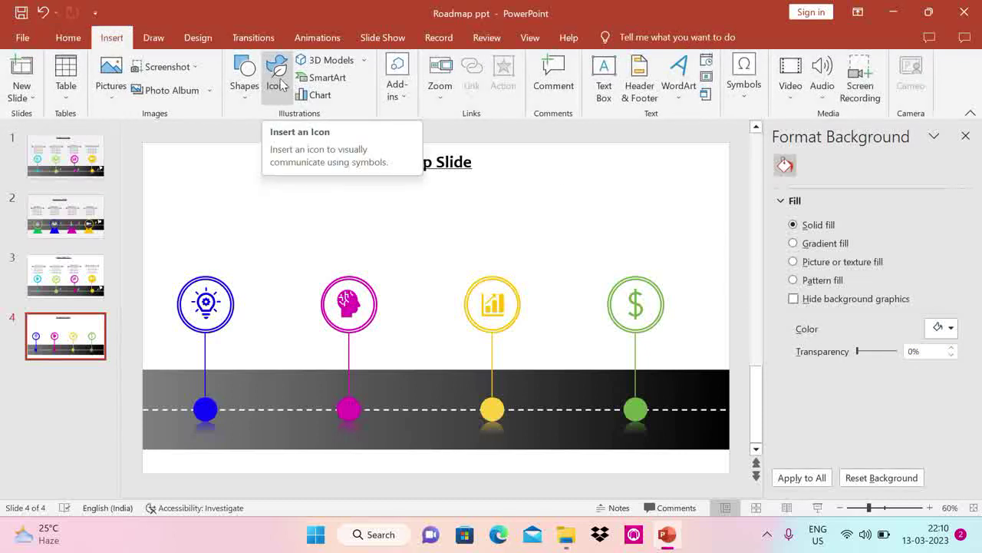
click(278, 88)
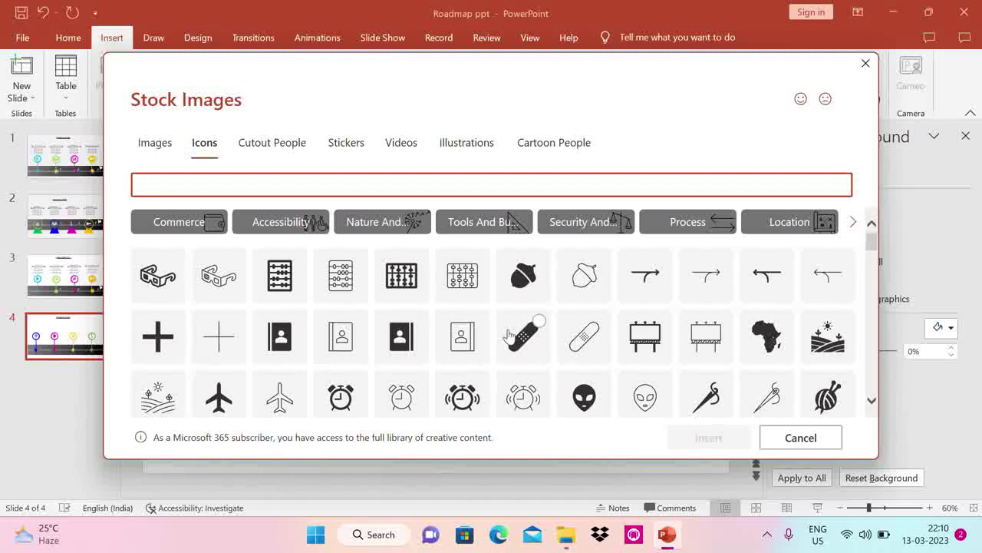
scroll(482, 336, down, 5)
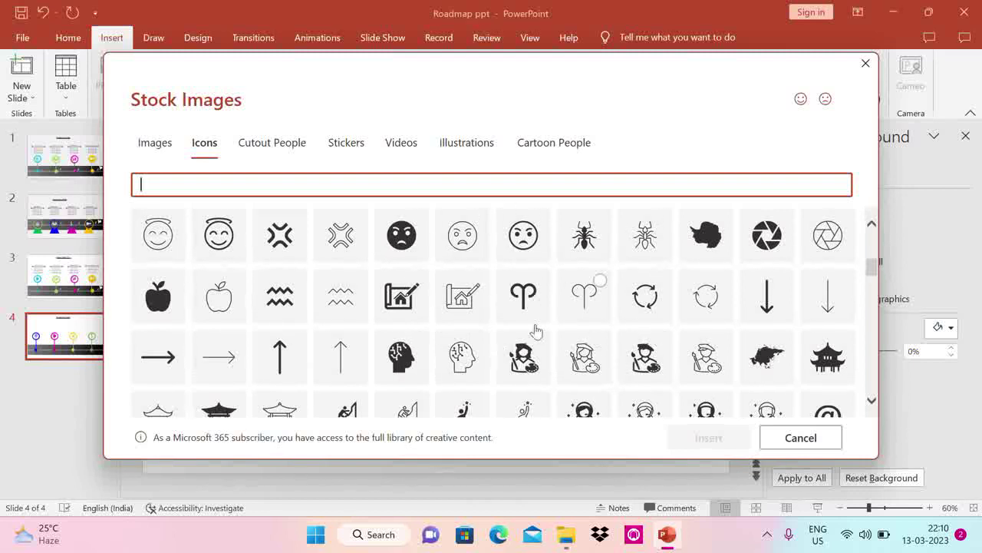
click(864, 64)
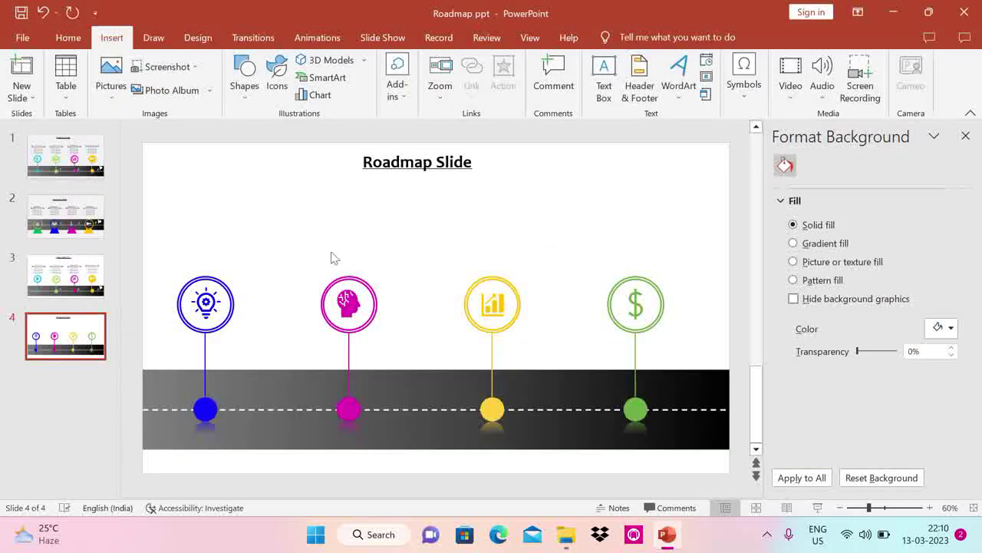
Copy the Milestone 1 heading and its bullet list from slide 1 onto slide 4.
click(67, 159)
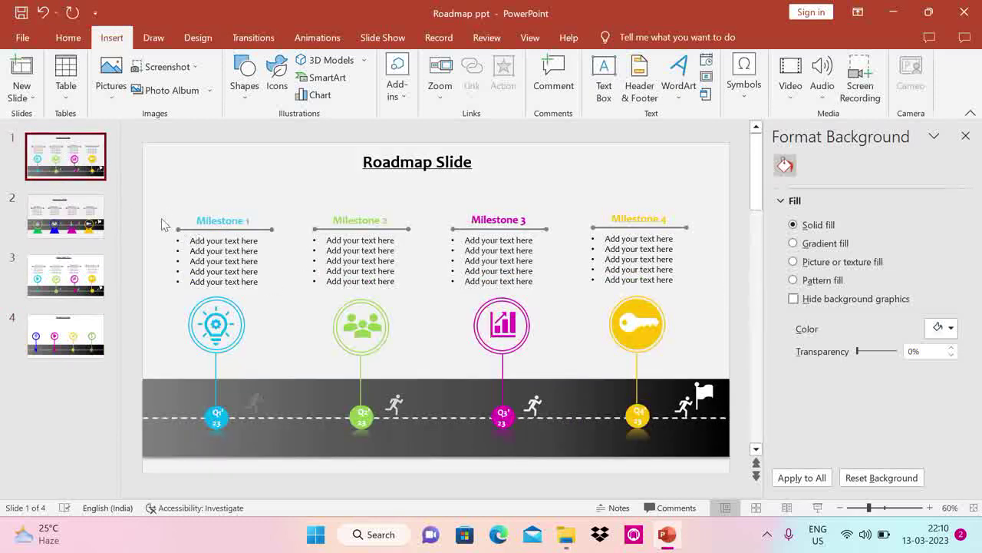
drag(153, 207, 303, 307)
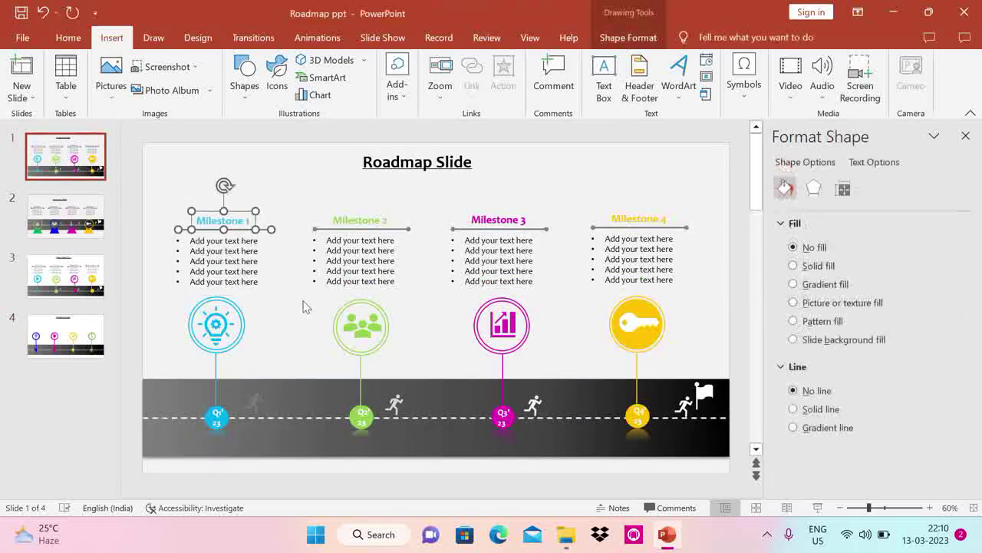
click(85, 332)
key(ctrl+v)
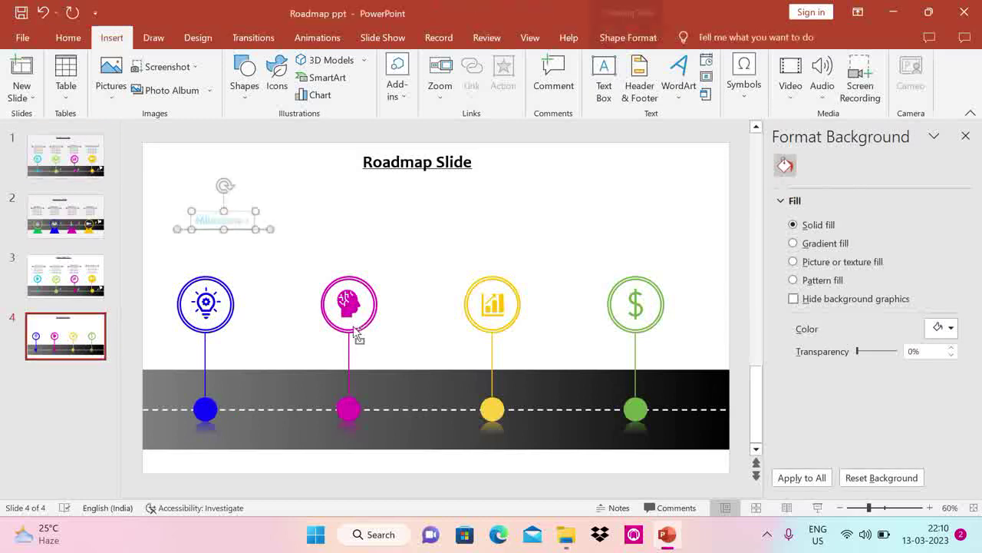
key(ctrl+z)
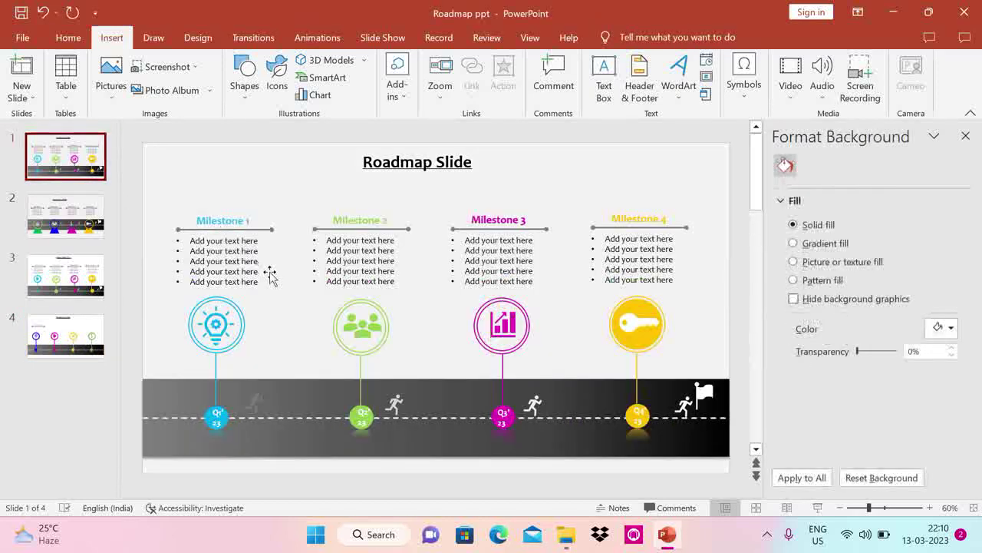
click(77, 334)
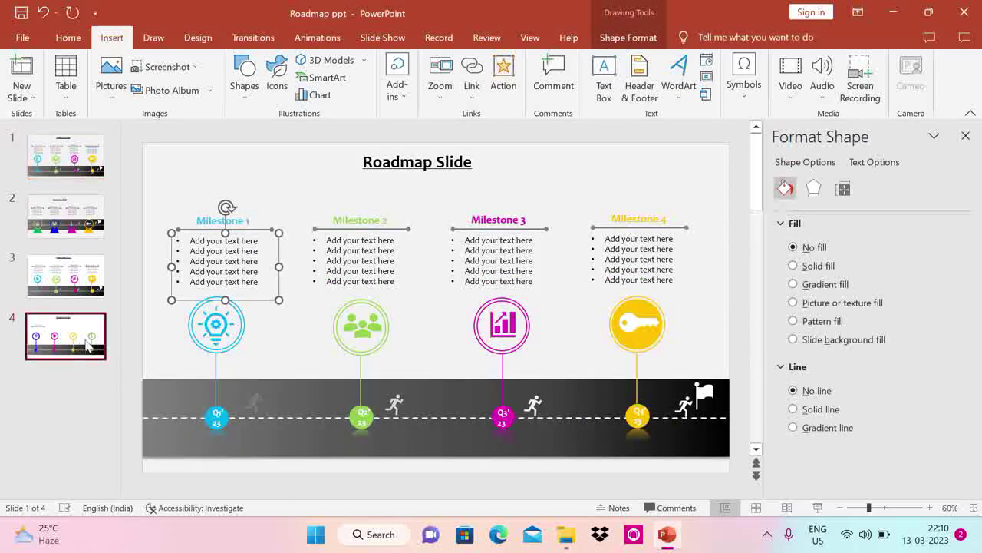
key(ctrl+v)
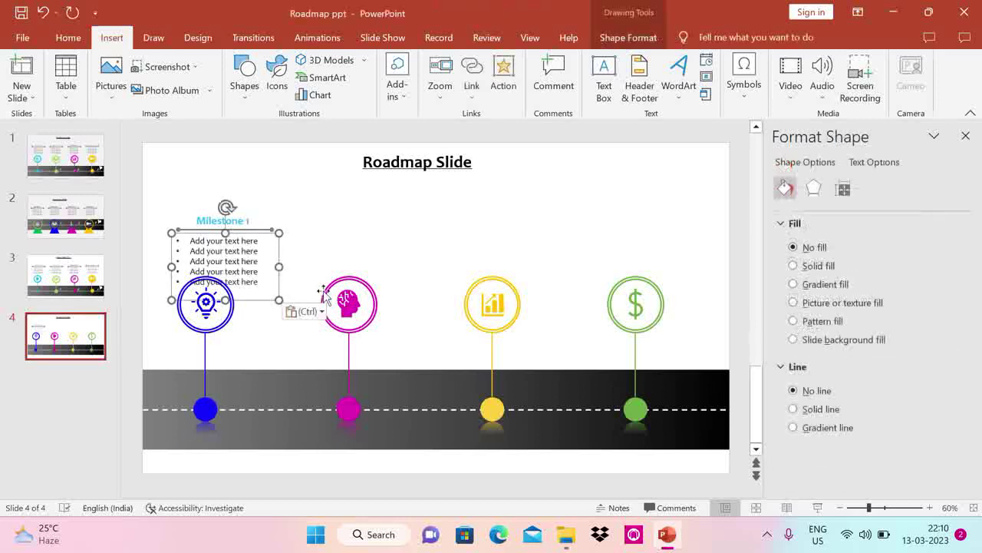
Move the Milestone 1 text block up above the blue lightbulb ring.
click(318, 192)
drag(152, 190, 290, 319)
drag(264, 240, 255, 219)
click(335, 240)
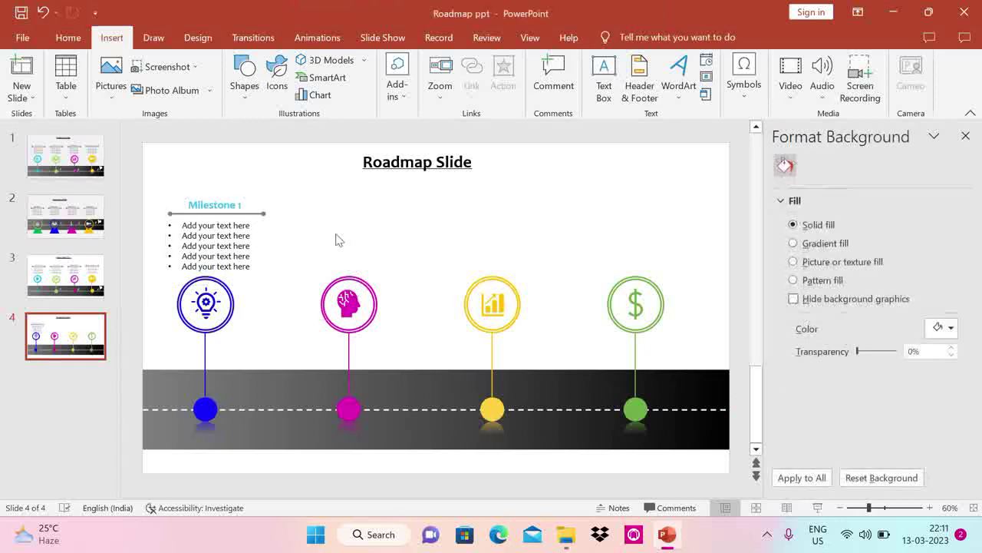
Colour the word 'Milestone' blue using the eyedropper on the blue ring.
double_click(213, 201)
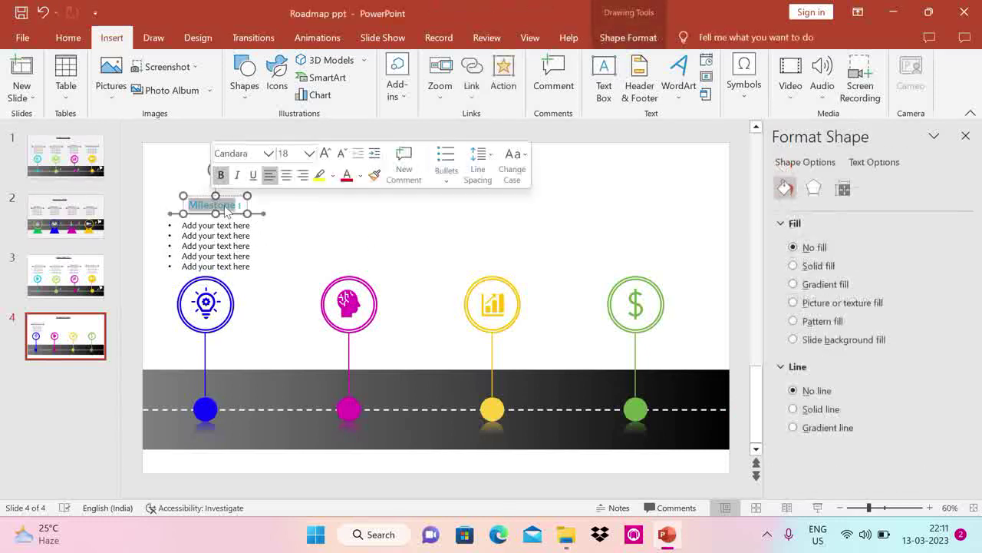
click(69, 37)
click(377, 91)
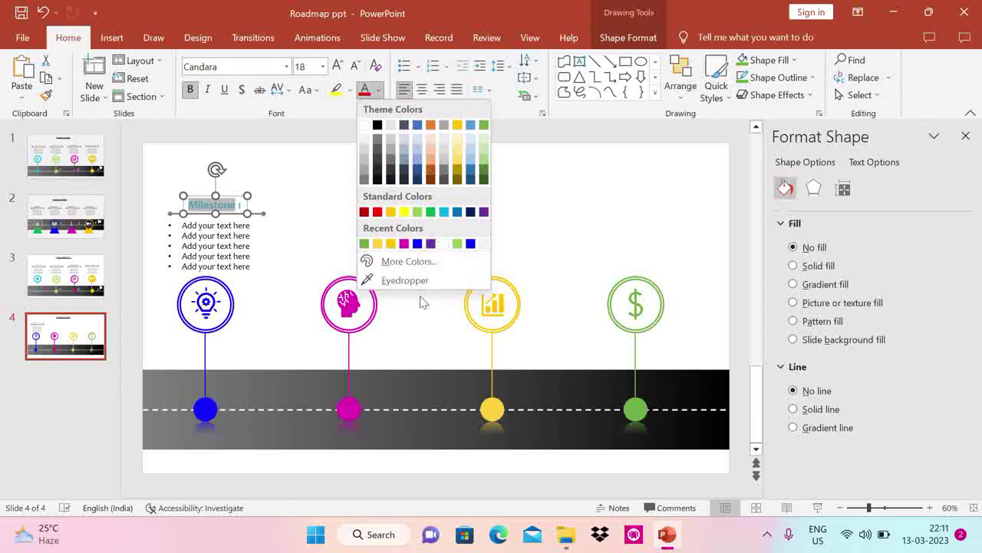
click(391, 286)
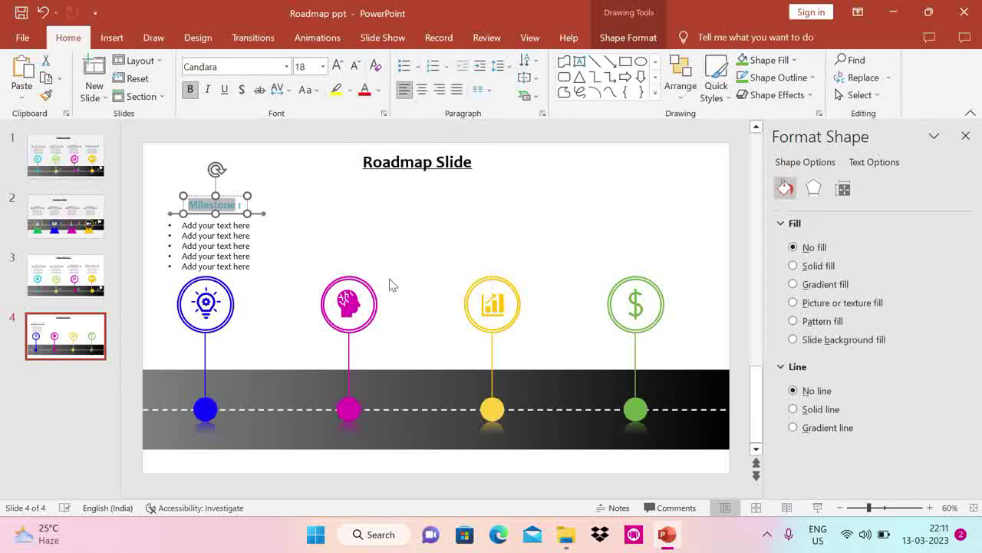
click(234, 284)
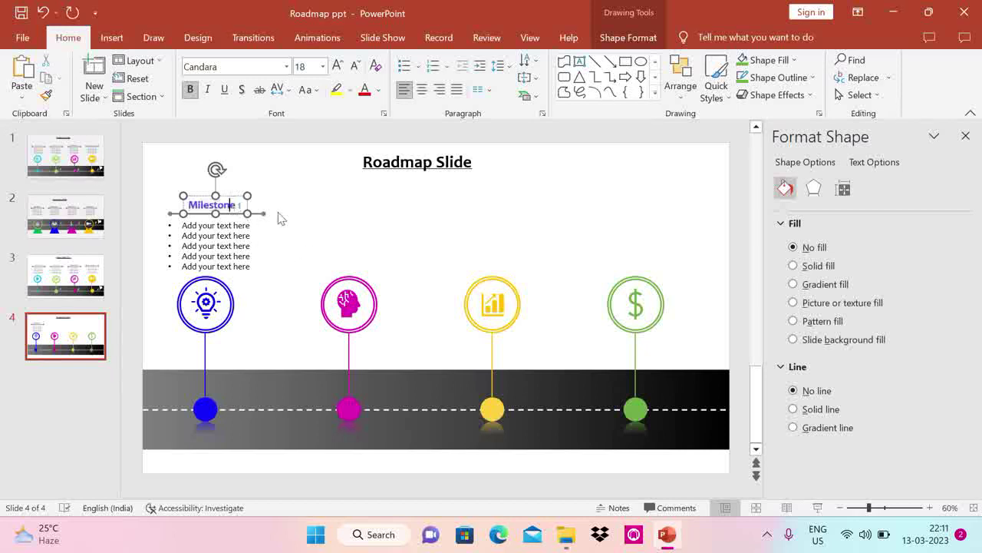
click(378, 90)
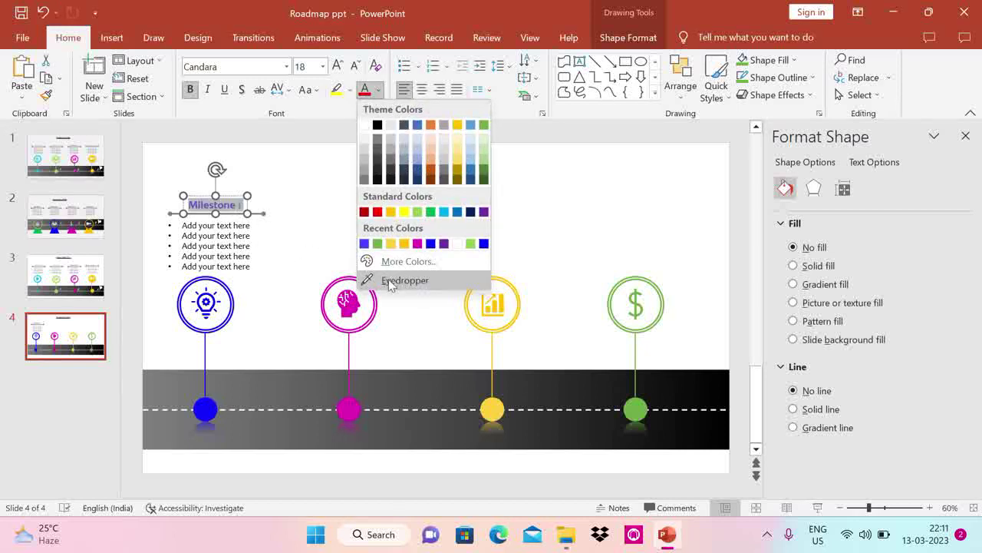
click(432, 282)
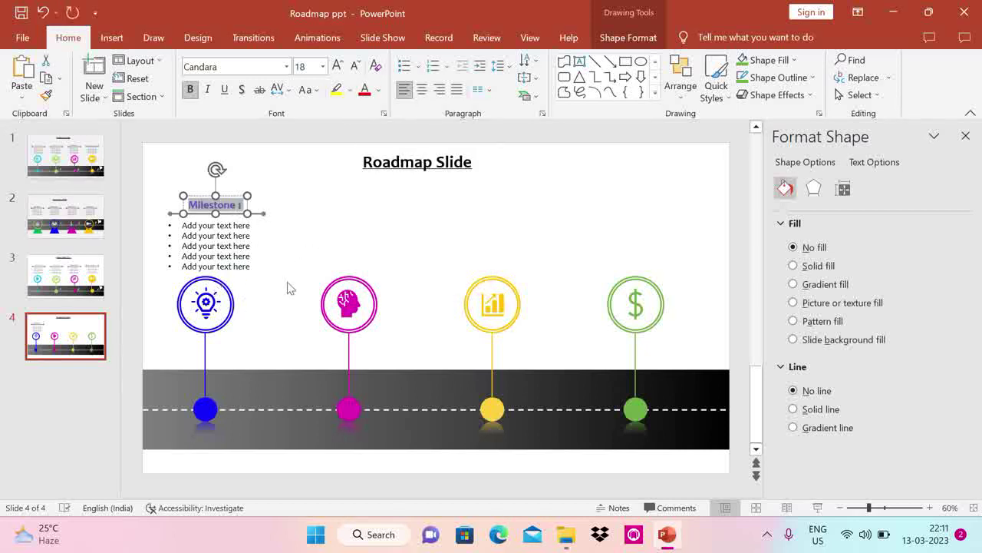
Duplicate the blue Milestone 1 heading and bullet block above the magenta, yellow and green icons, evenly spaced.
click(310, 244)
drag(145, 176, 292, 317)
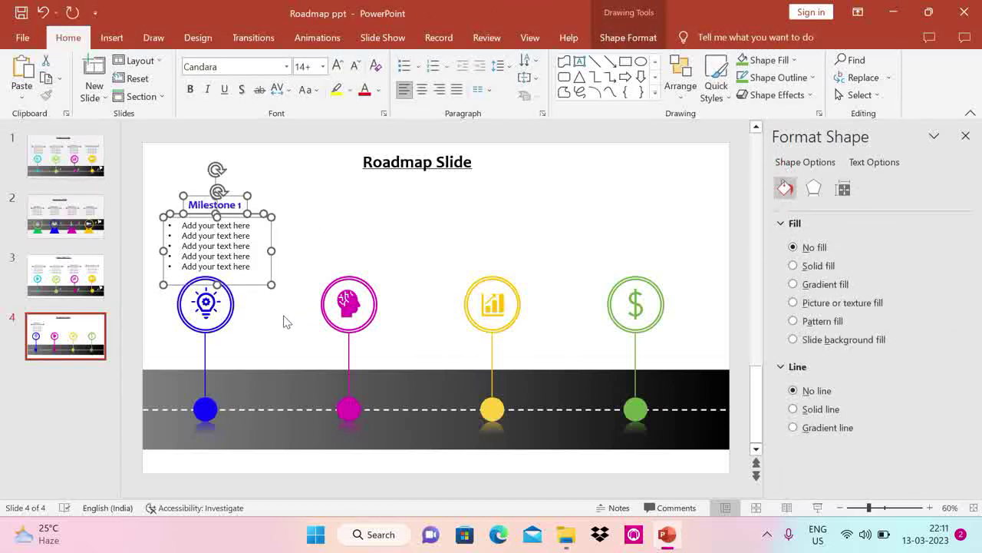
drag(277, 229, 417, 228)
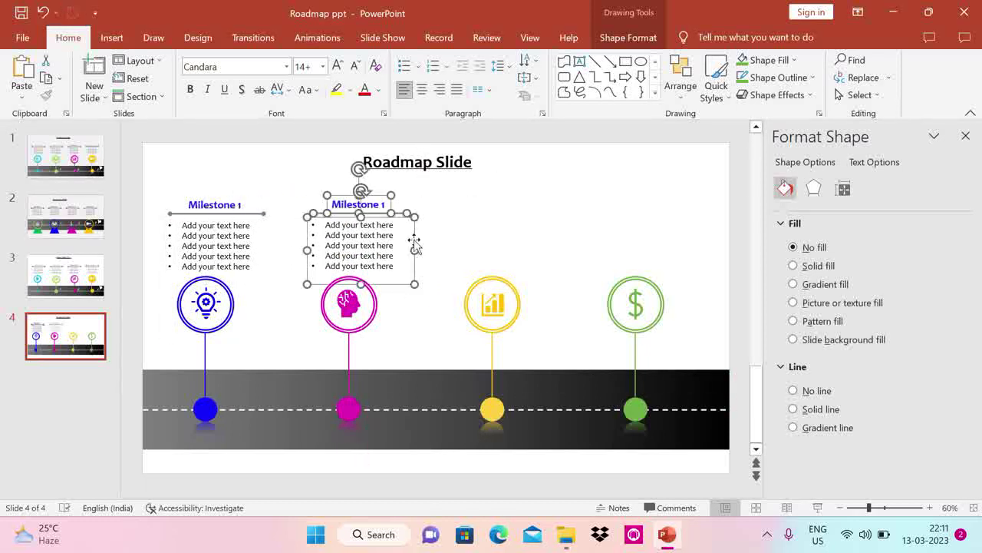
key(ctrl+d)
key(ctrl+d)
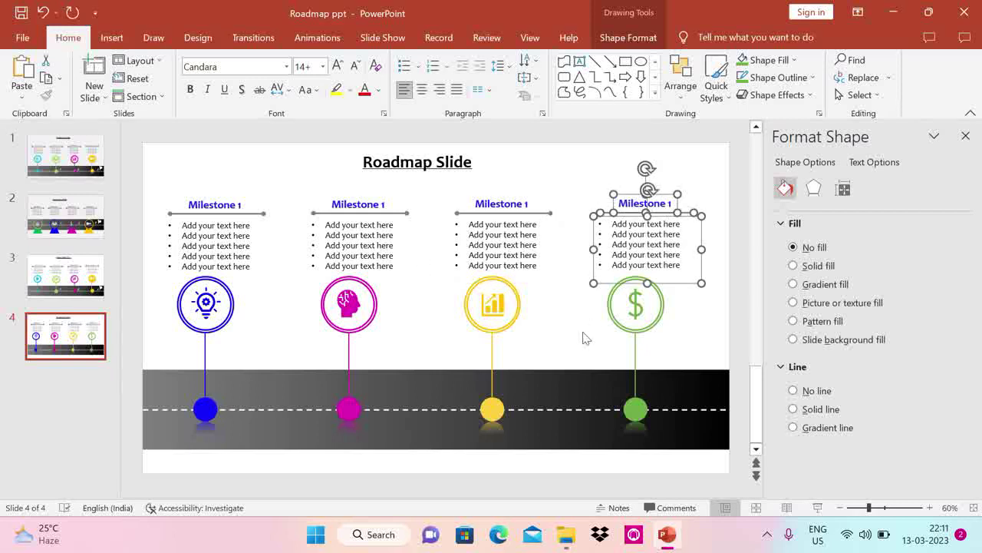
click(216, 186)
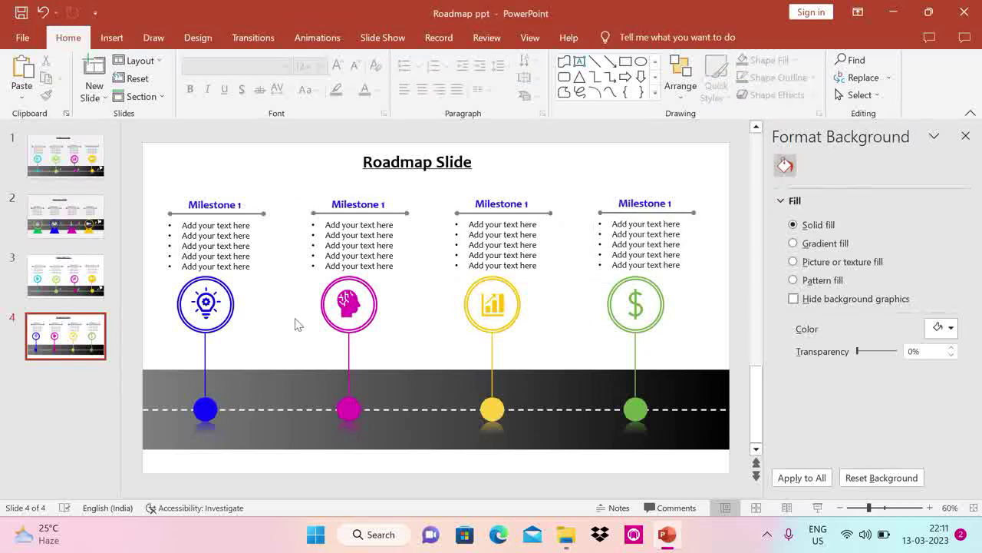
Eyedrop the magenta, yellow and green ring colours onto the second, third and fourth milestone headings.
click(369, 219)
triple_click(358, 204)
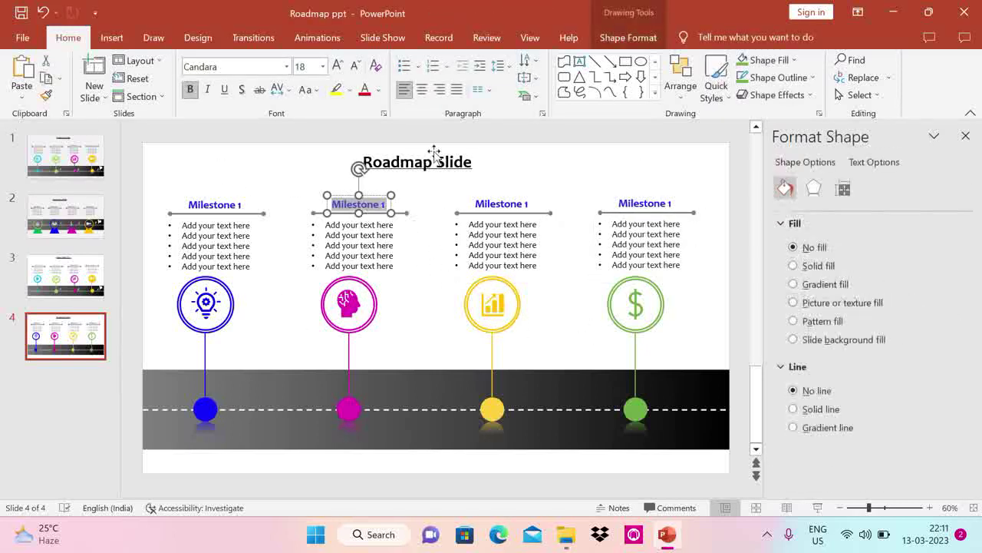
click(379, 90)
click(407, 280)
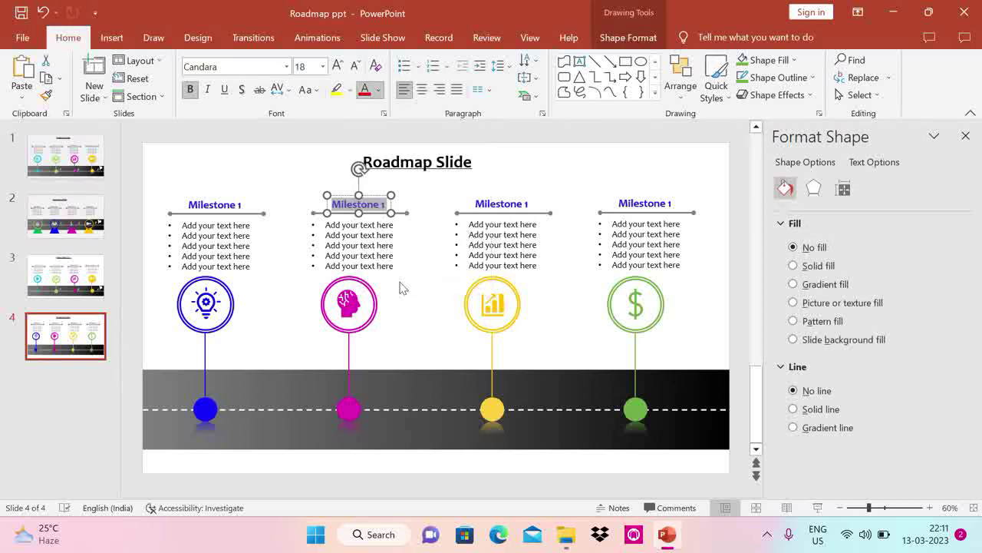
click(371, 281)
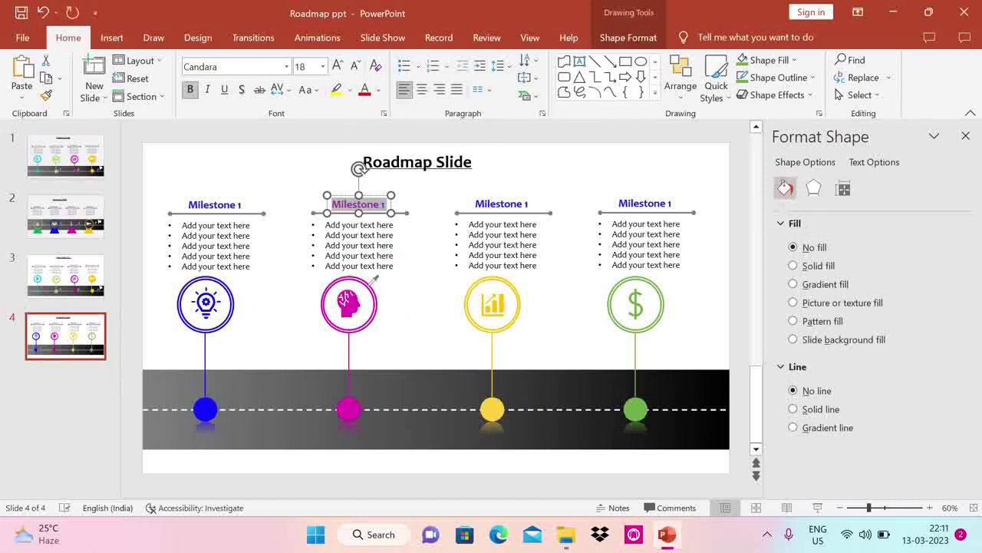
triple_click(507, 203)
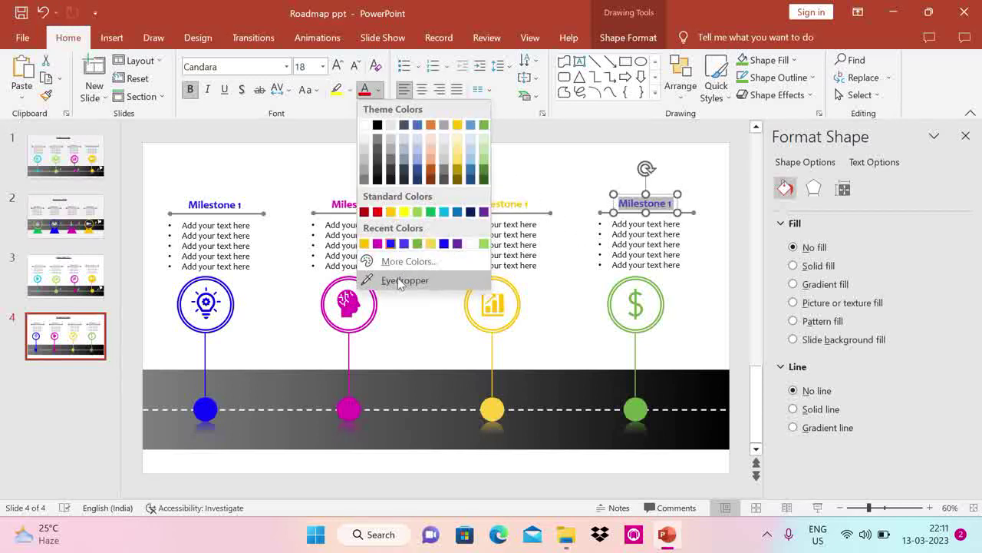
click(407, 280)
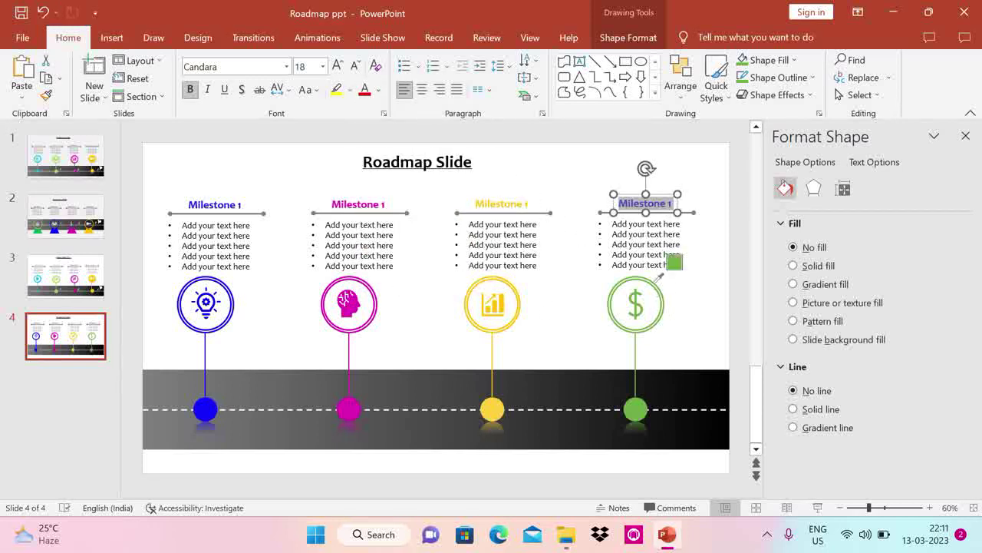
click(657, 279)
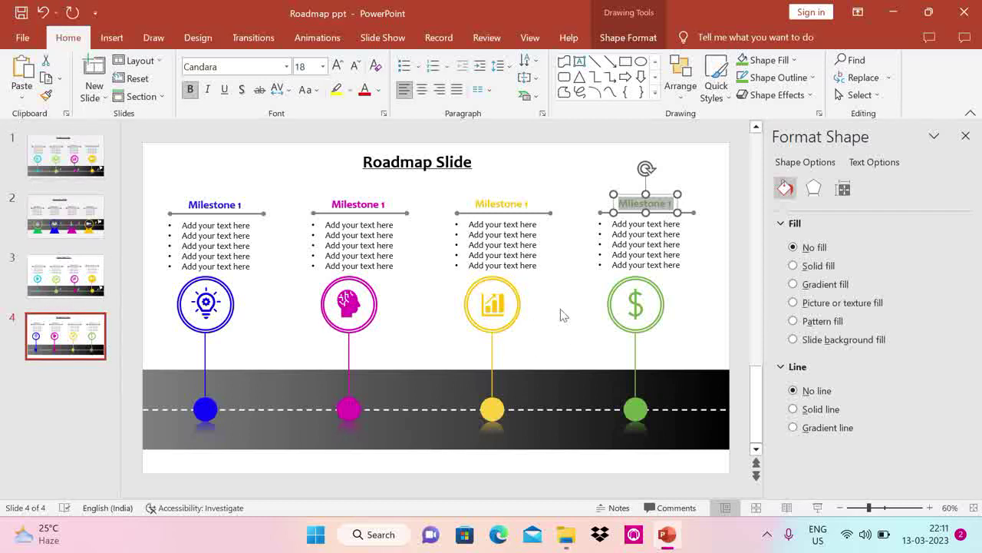
click(111, 37)
Insert the running-figure icon found by searching 'RUN' in the Icons library.
click(276, 85)
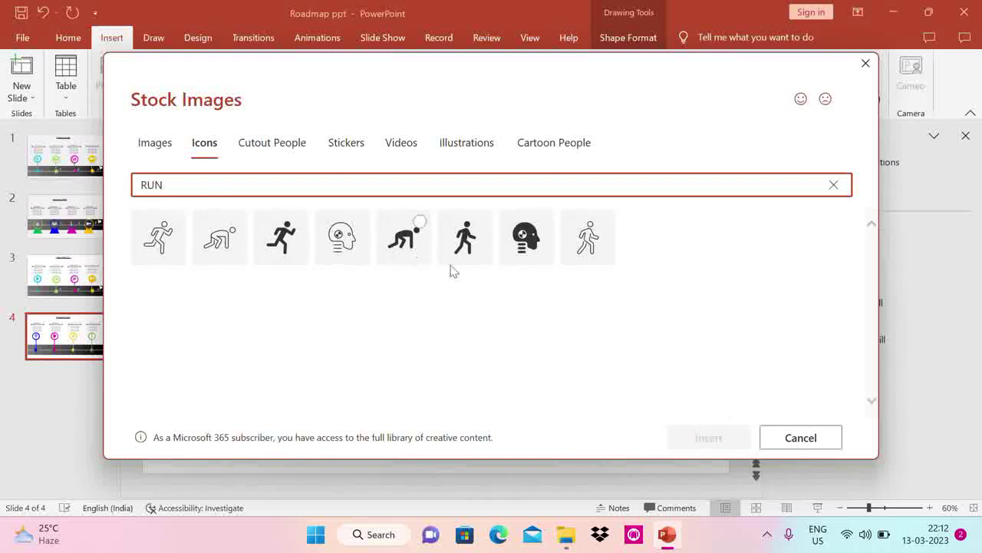
click(285, 238)
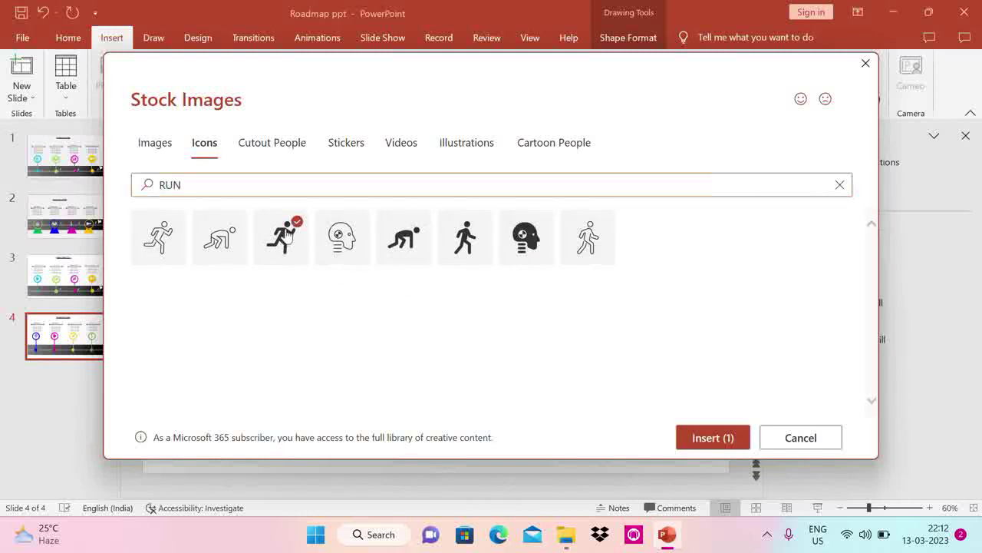
click(727, 437)
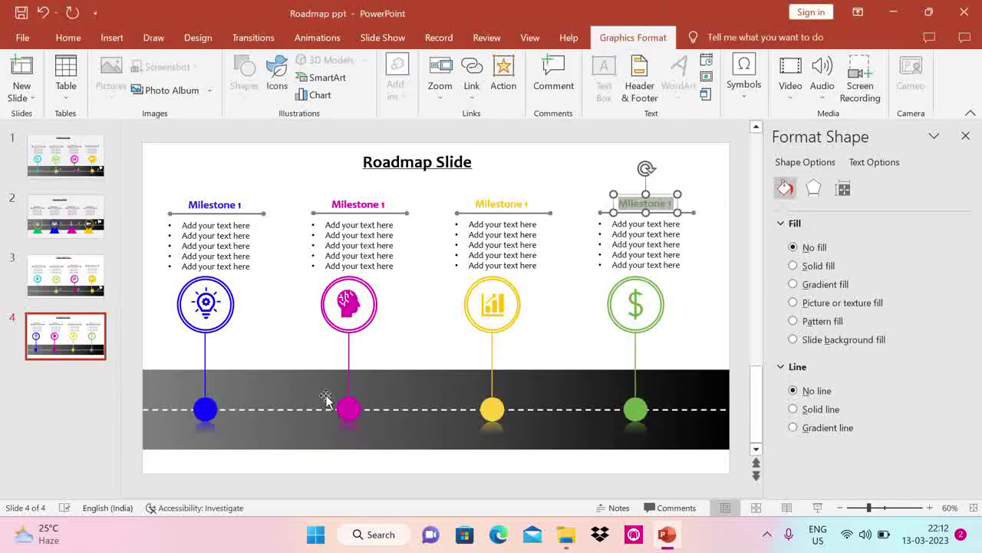
Place the runner on the road beside the blue dot, fill it light grey and size it to about 1.87 cm.
drag(442, 321, 252, 397)
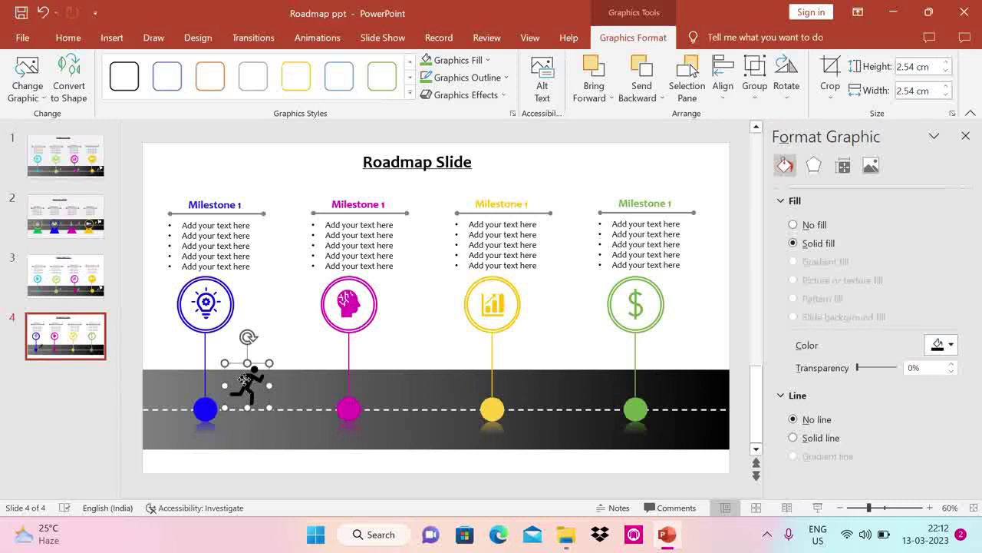
click(485, 61)
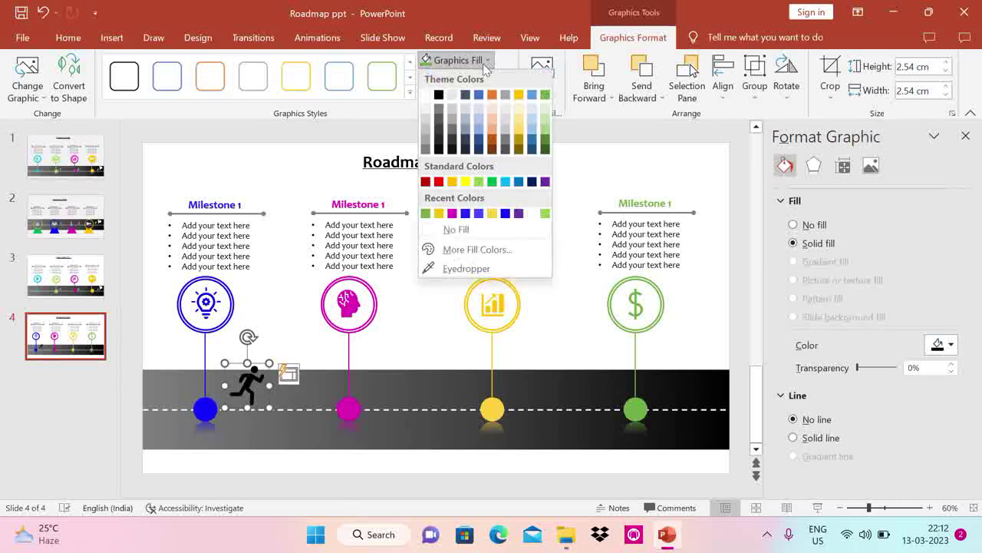
click(427, 123)
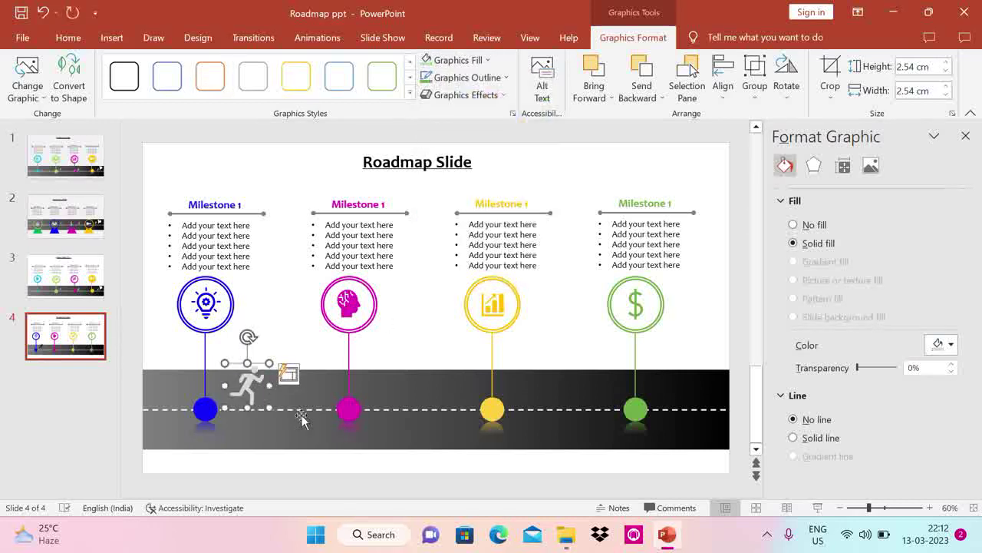
drag(270, 409, 382, 395)
key(ctrl+z)
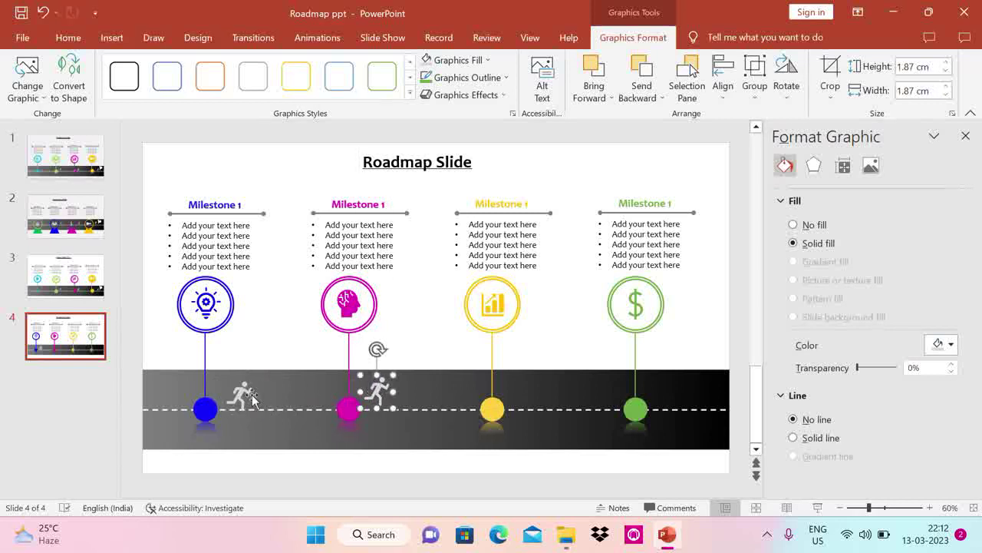
click(458, 66)
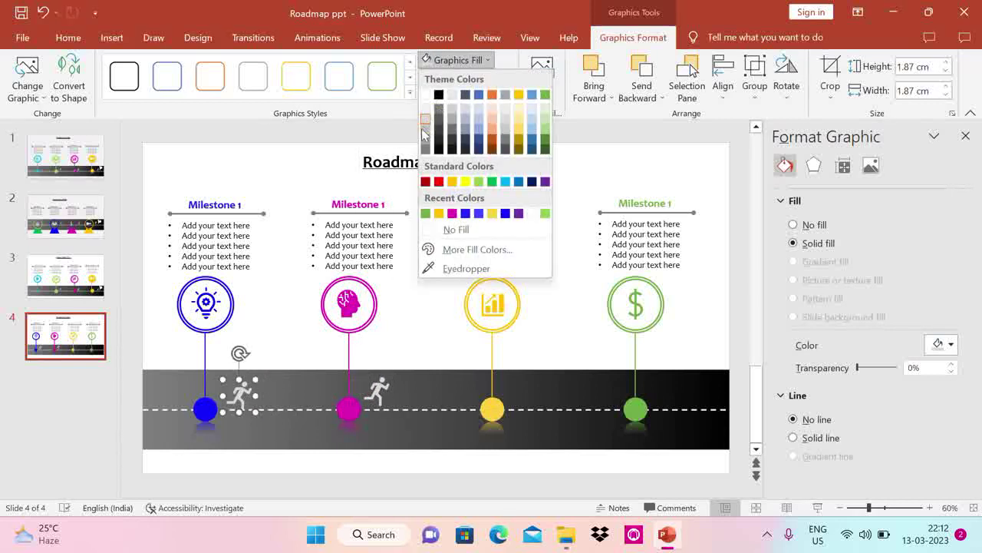
click(393, 407)
Copy the runner beside the yellow dot and recolour the later runners white.
click(381, 394)
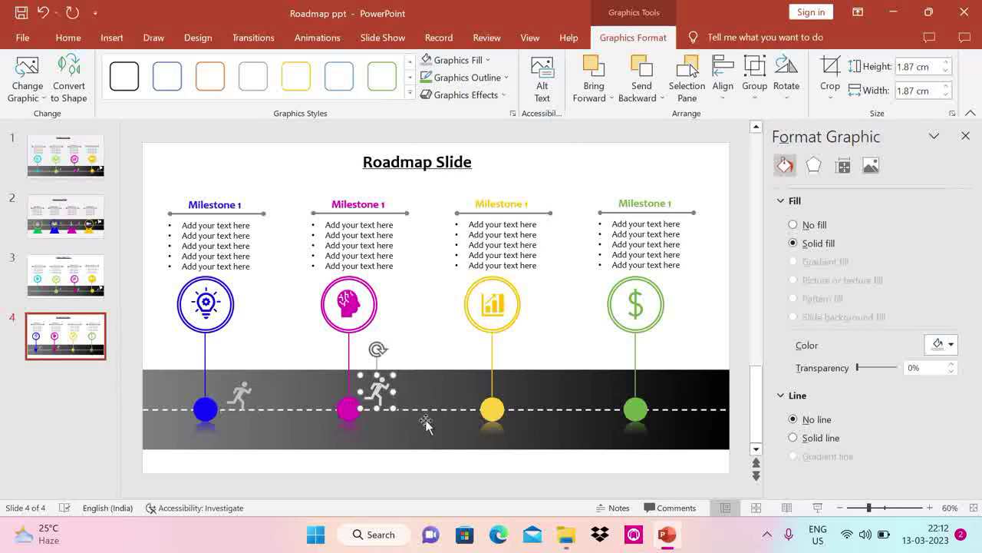
drag(384, 394, 671, 387)
click(458, 62)
click(525, 389)
click(458, 60)
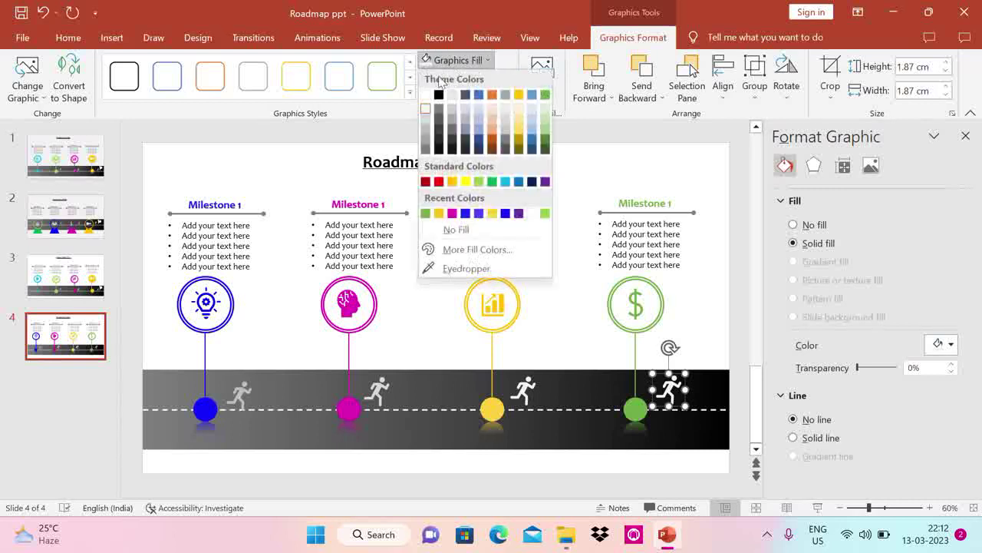
click(426, 100)
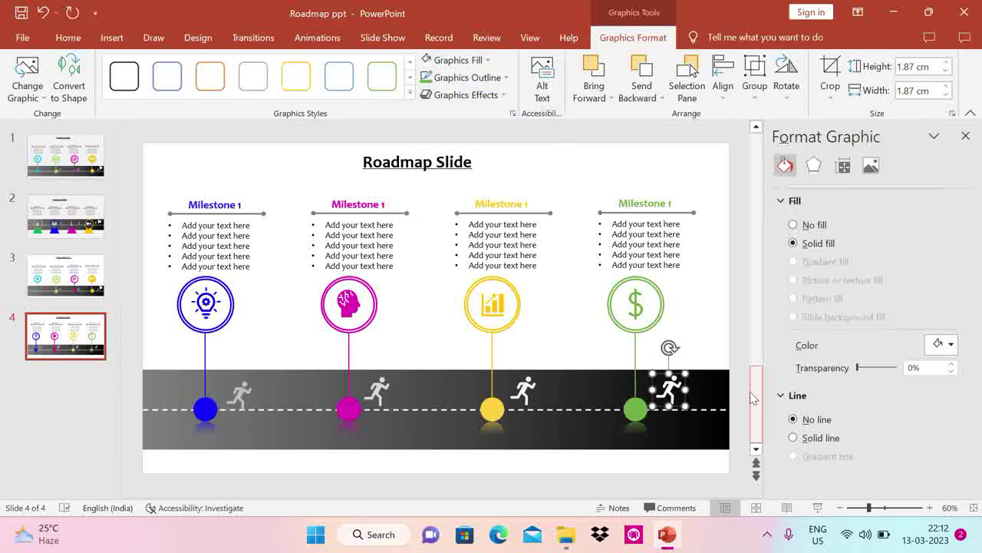
Draw a small Punched Tape flag near the slide title with no outline.
click(112, 38)
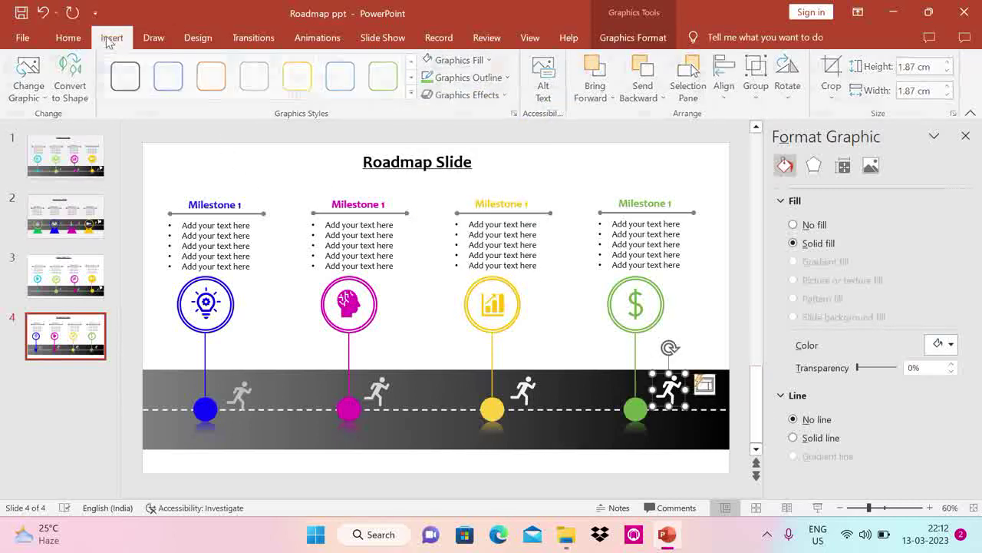
click(245, 86)
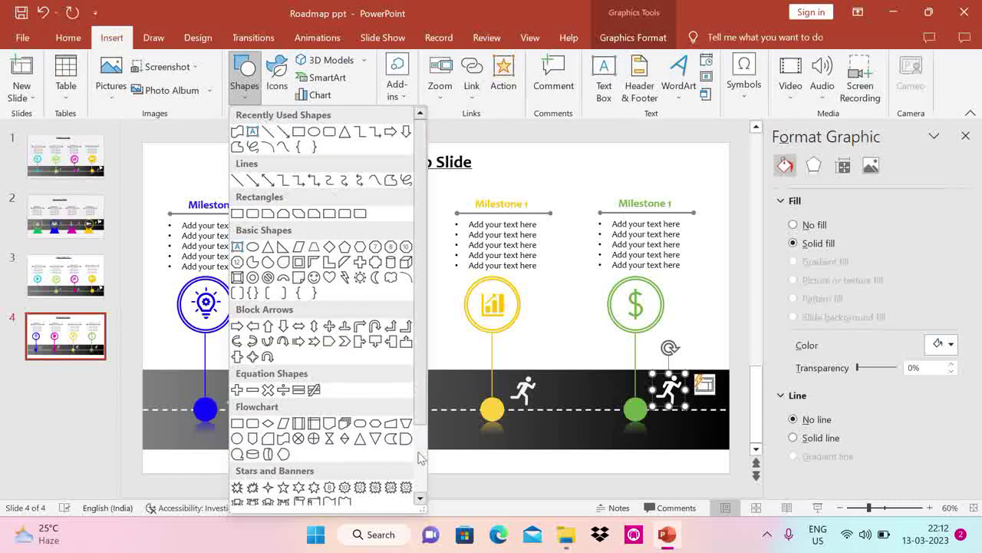
click(283, 453)
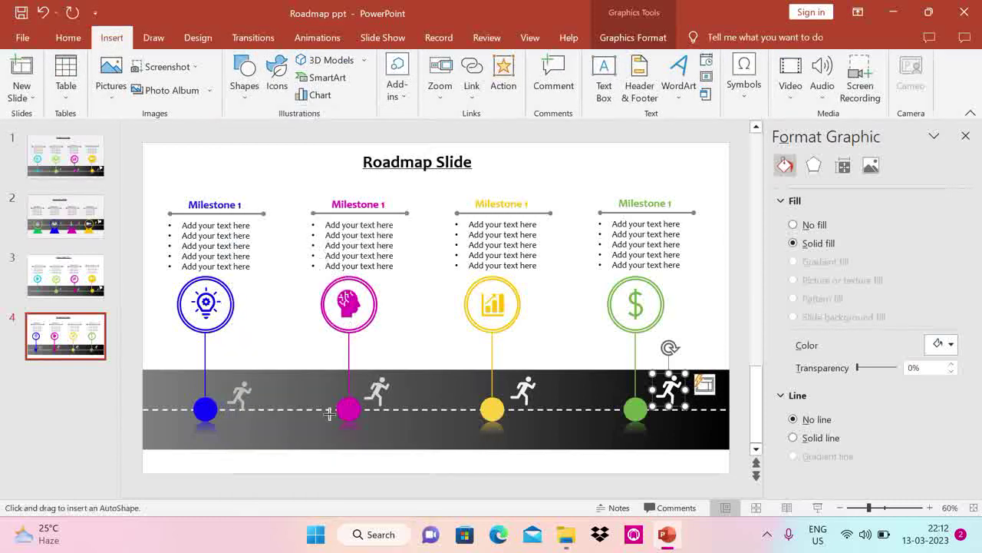
drag(558, 162, 588, 186)
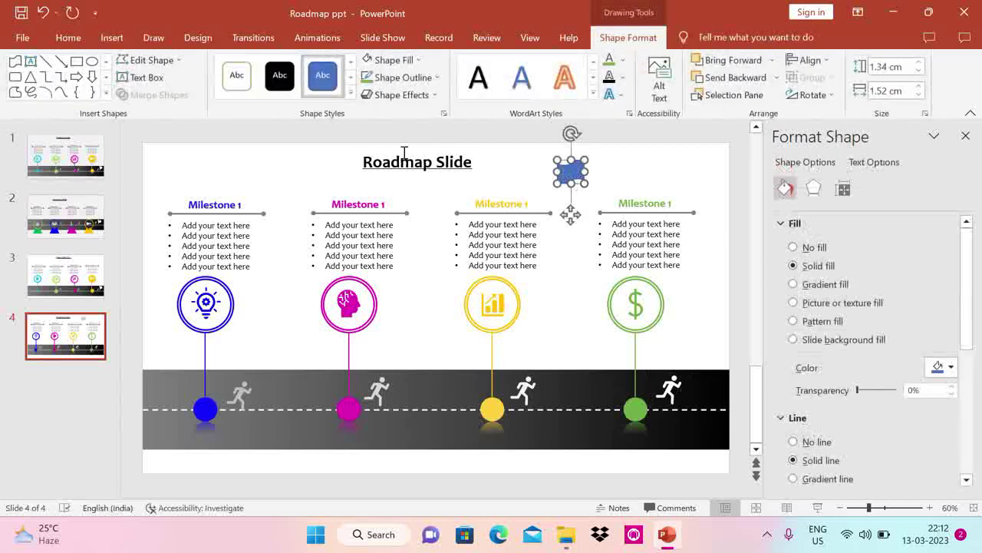
click(403, 78)
click(406, 247)
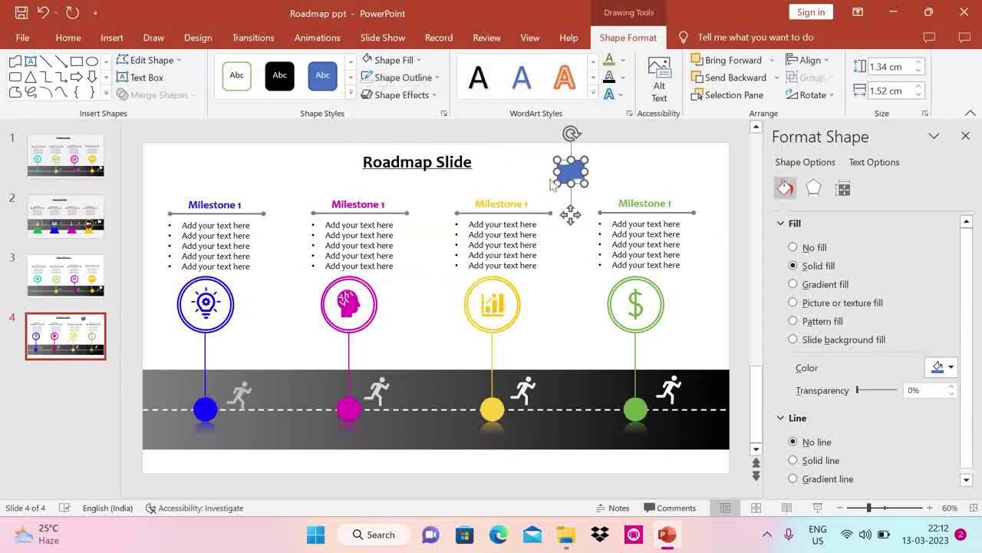
Draw a vertical line for the flag pole and set its start and end arrowhead styles.
click(111, 38)
click(247, 92)
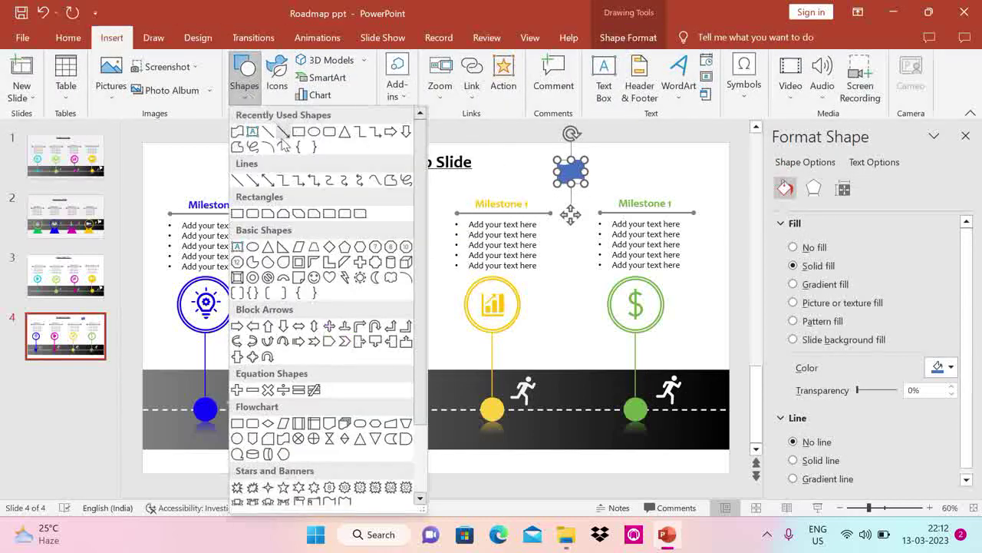
click(268, 139)
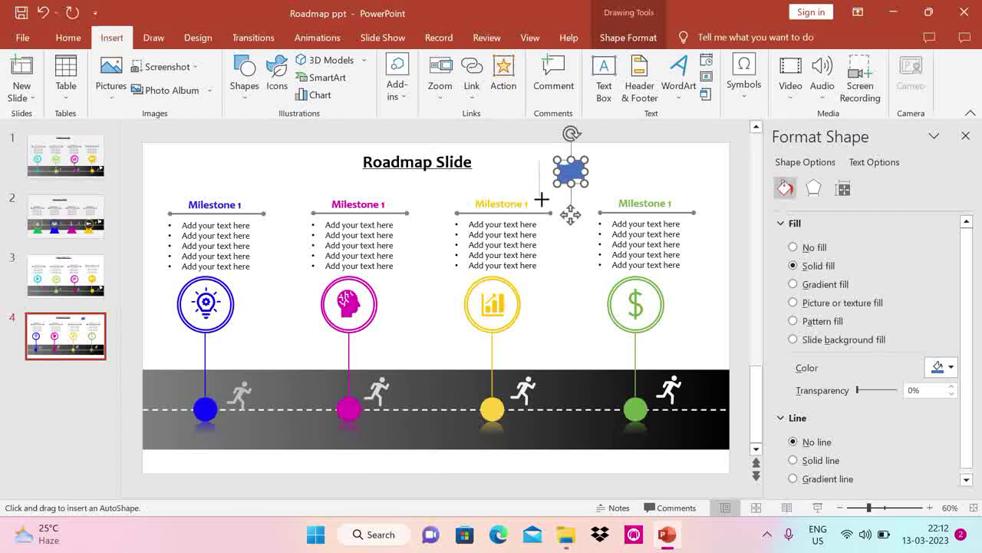
drag(540, 196, 539, 161)
scroll(958, 474, down, 5)
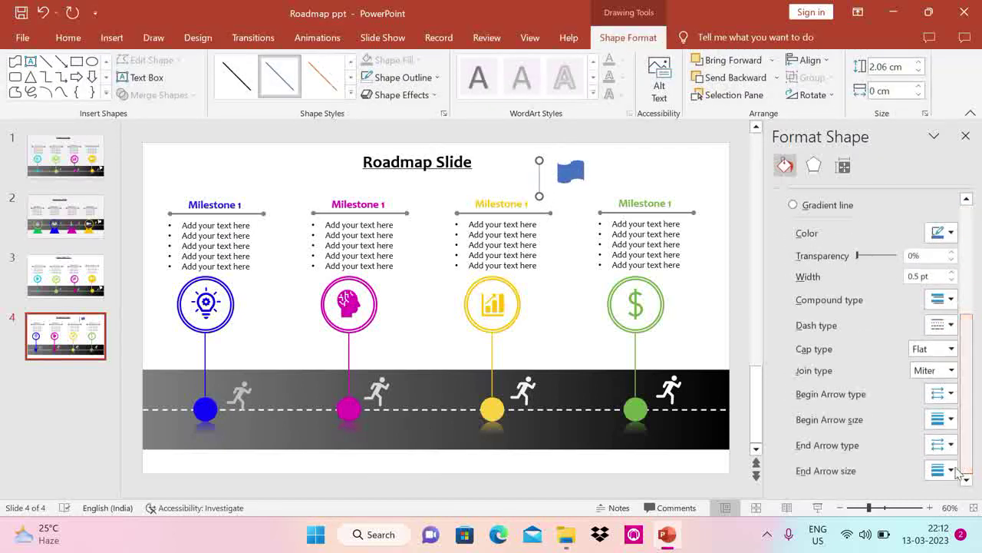
click(942, 393)
click(958, 456)
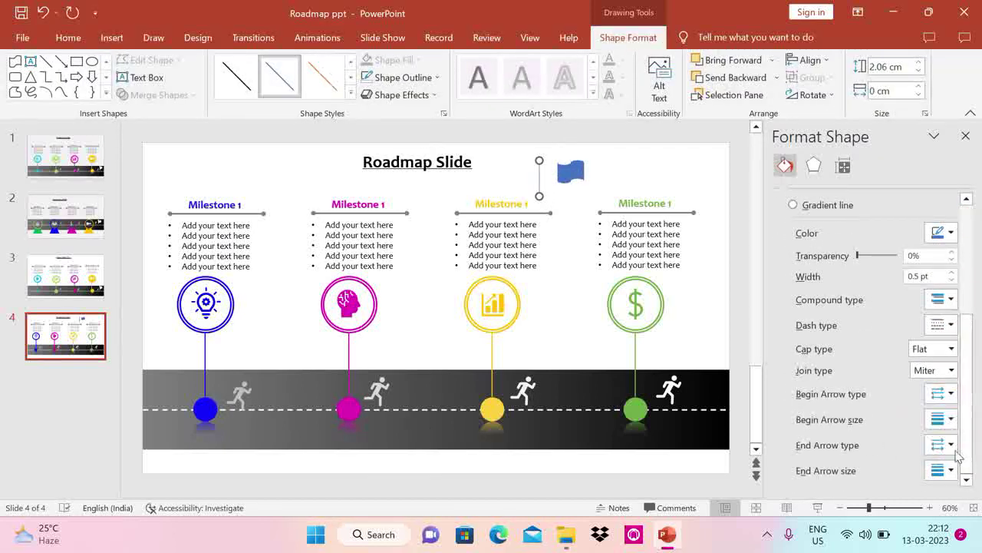
click(950, 445)
click(965, 491)
Make the pole 2.25 pt thick and move it right beside the blue flag.
click(403, 77)
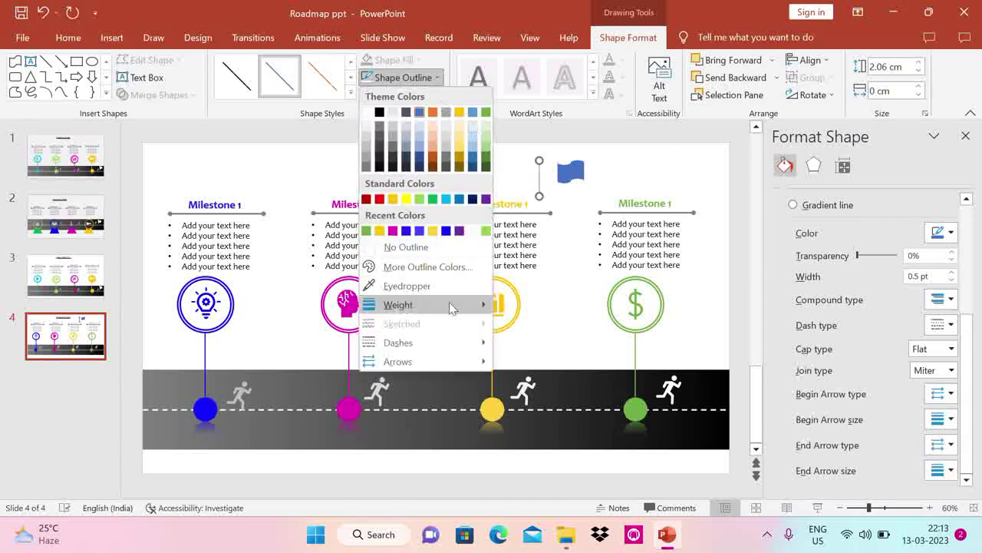
mouse_move(441, 305)
click(581, 389)
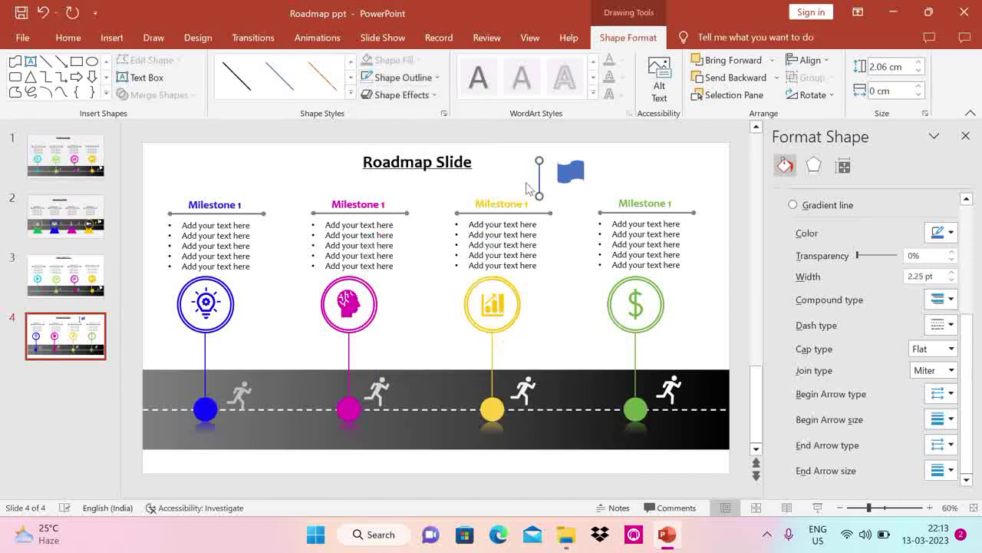
drag(540, 183, 557, 175)
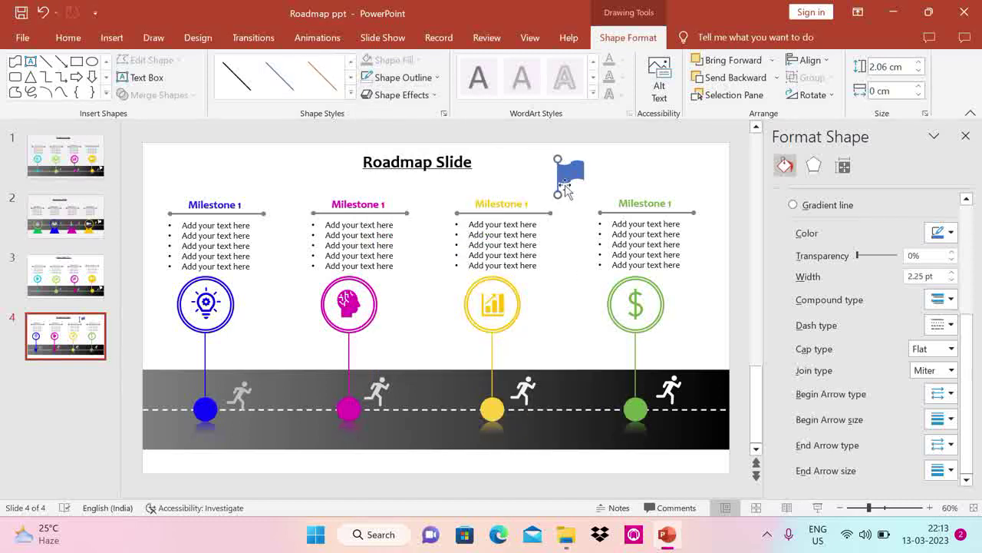
click(592, 218)
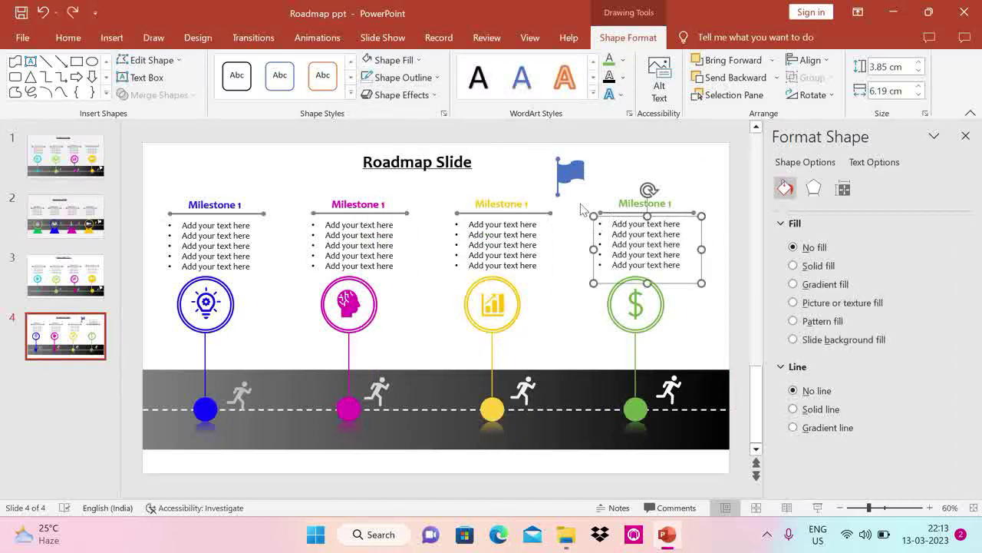
Group the flag and pole at the road's right end, with white flag fill and white pole outline.
drag(538, 148, 698, 385)
key(ctrl+g)
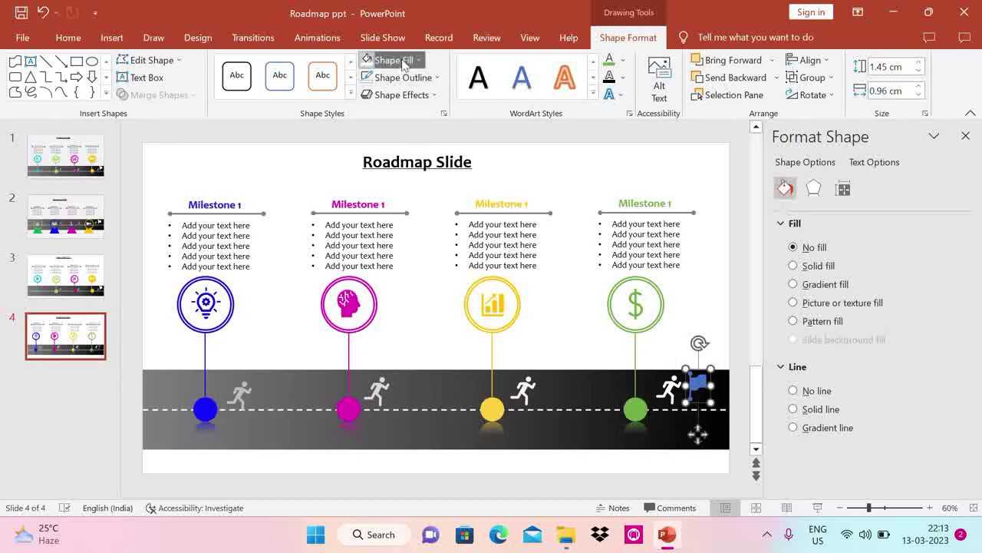
click(370, 59)
click(375, 95)
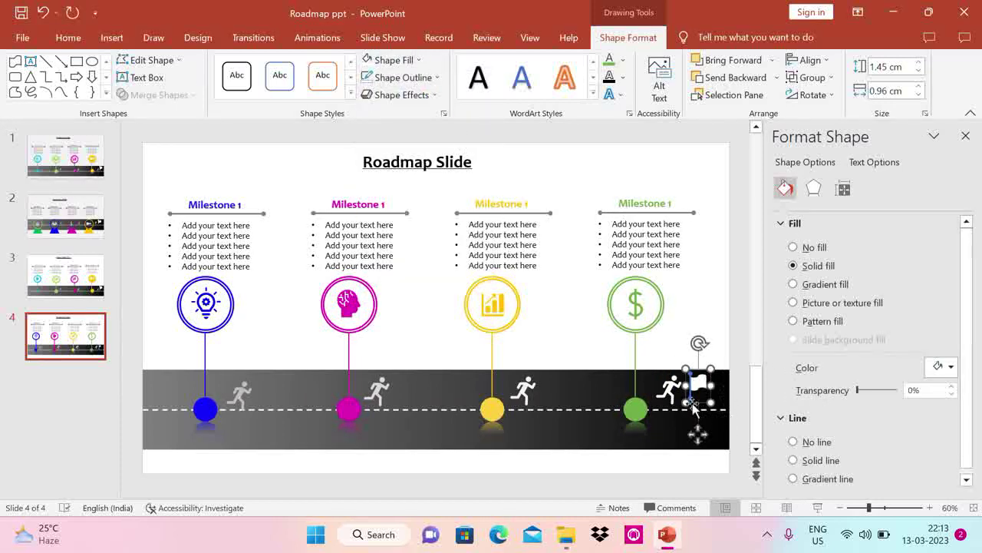
click(689, 399)
click(400, 78)
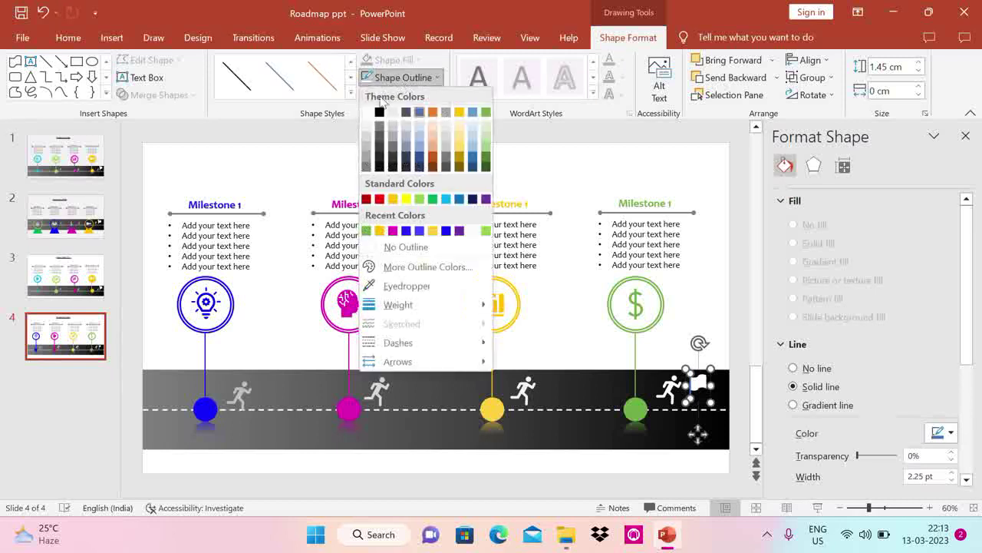
click(367, 113)
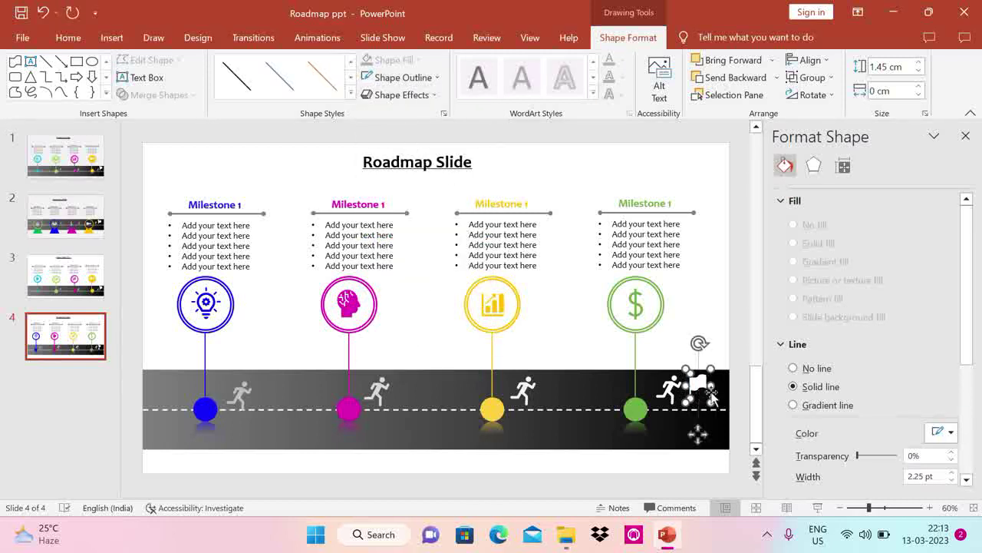